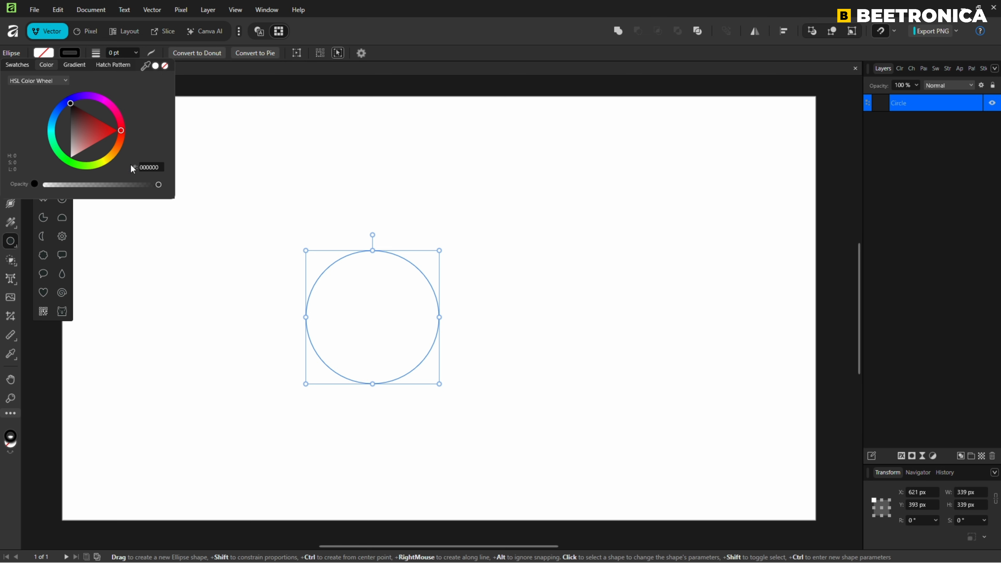
# Set the circle's stroke width to 100 pt.
pyautogui.click(124, 54)
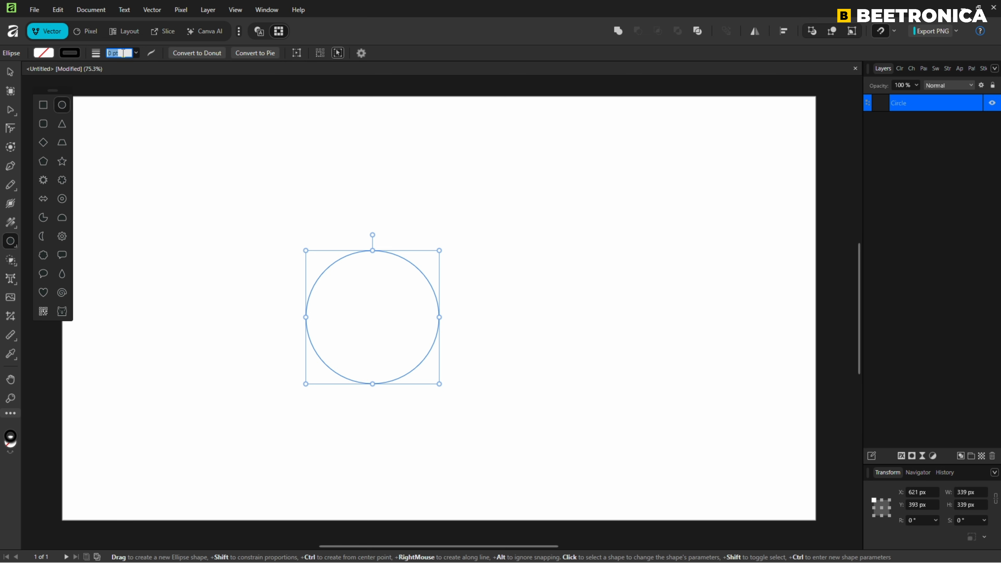
pyautogui.write('100')
pyautogui.press('Return')
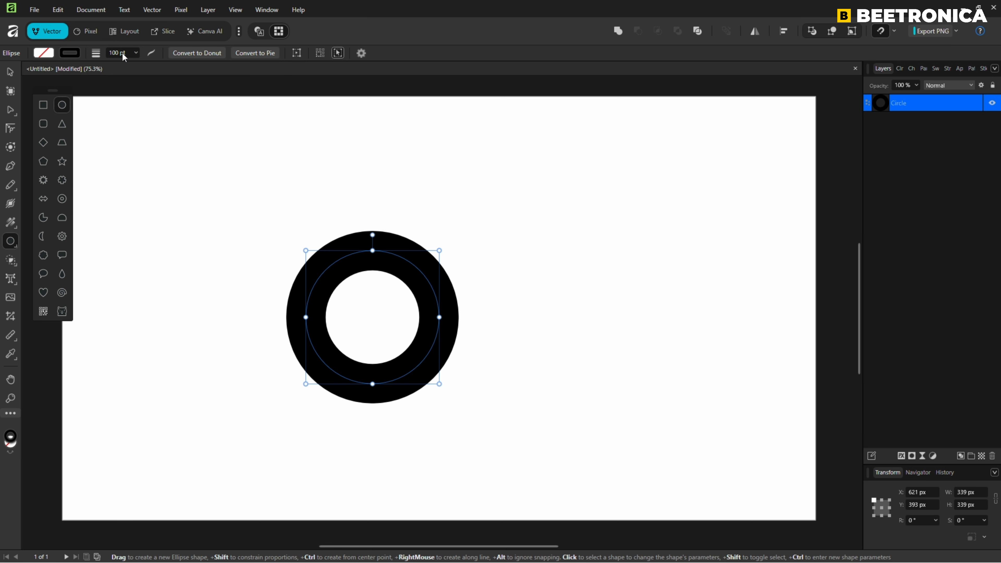
# Convert the thick-stroked circle to editable curves.
pyautogui.rightClick(331, 281)
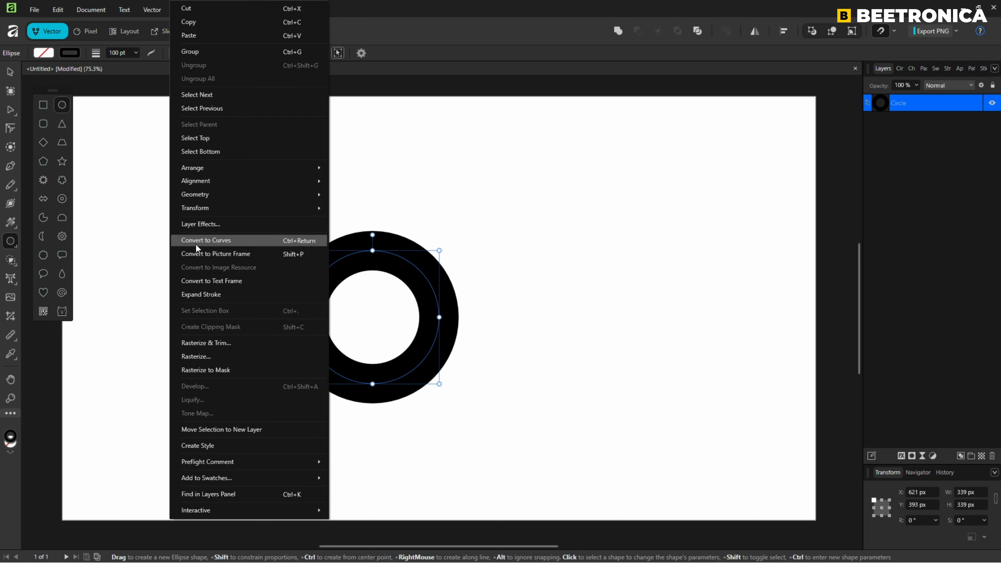
pyautogui.click(156, 13)
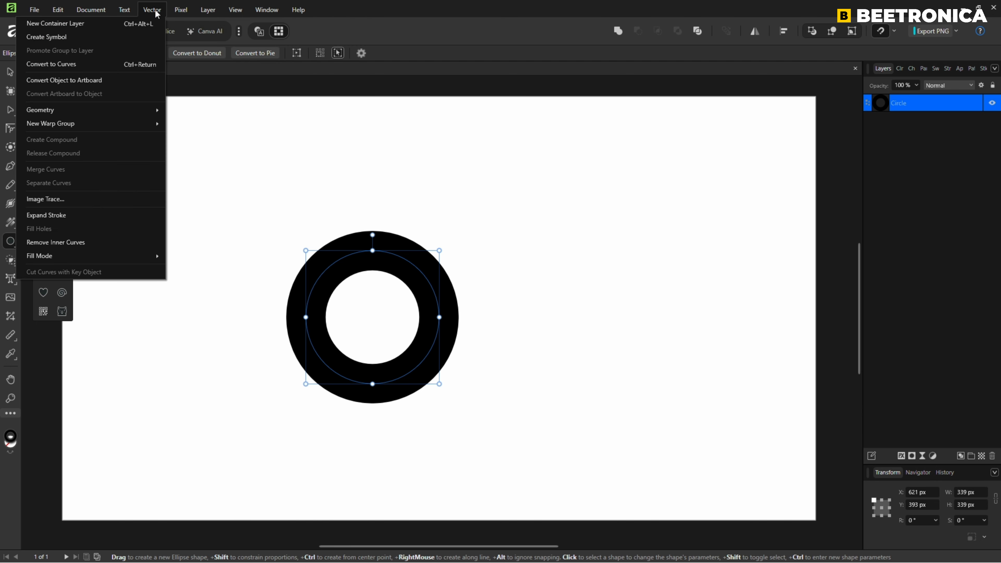
pyautogui.click(52, 66)
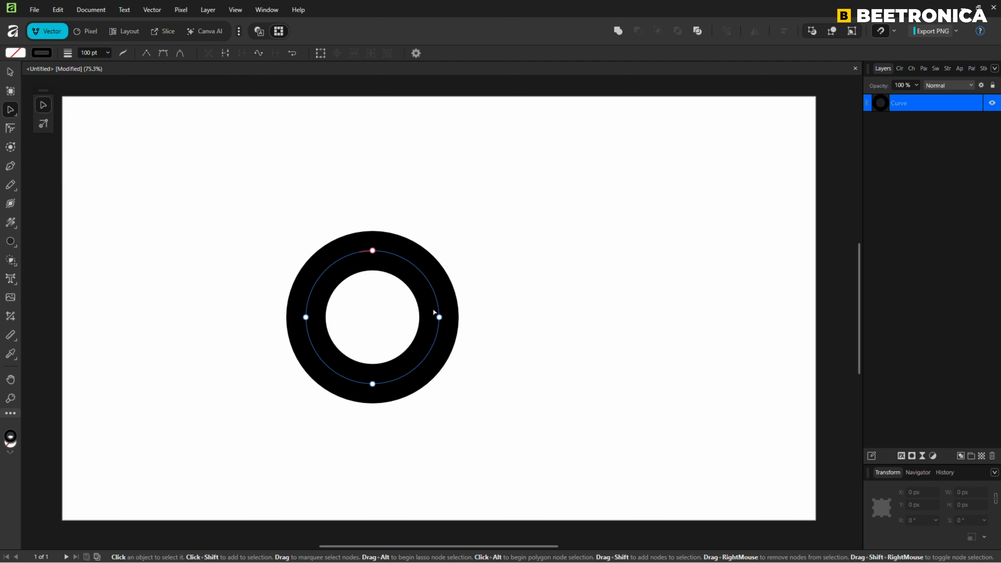
# Move the circle's right node horizontally outward to about X 1033 px and convert it to a sharp node.
pyautogui.click(439, 317)
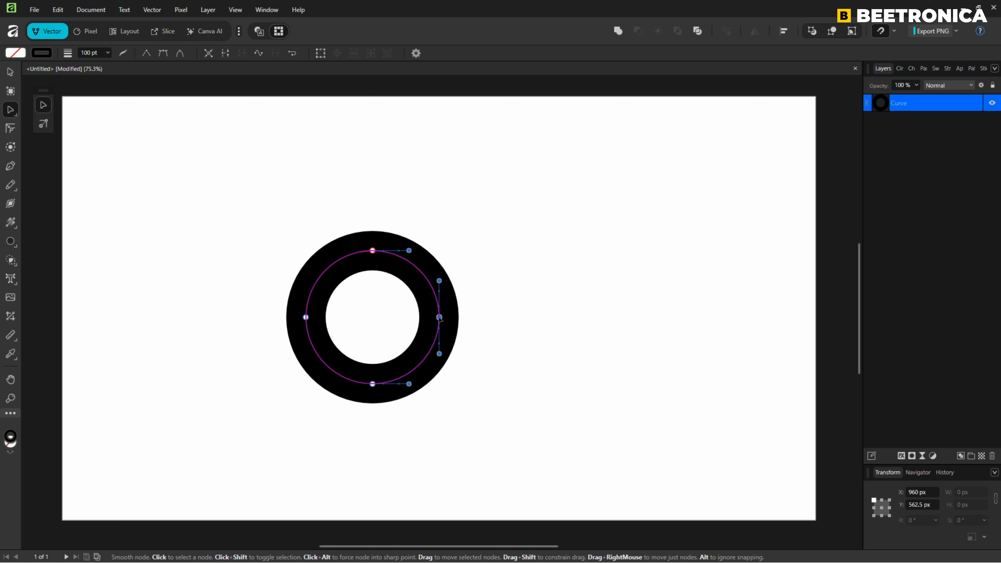
pyautogui.moveTo(439, 317); pyautogui.dragTo(467, 317)
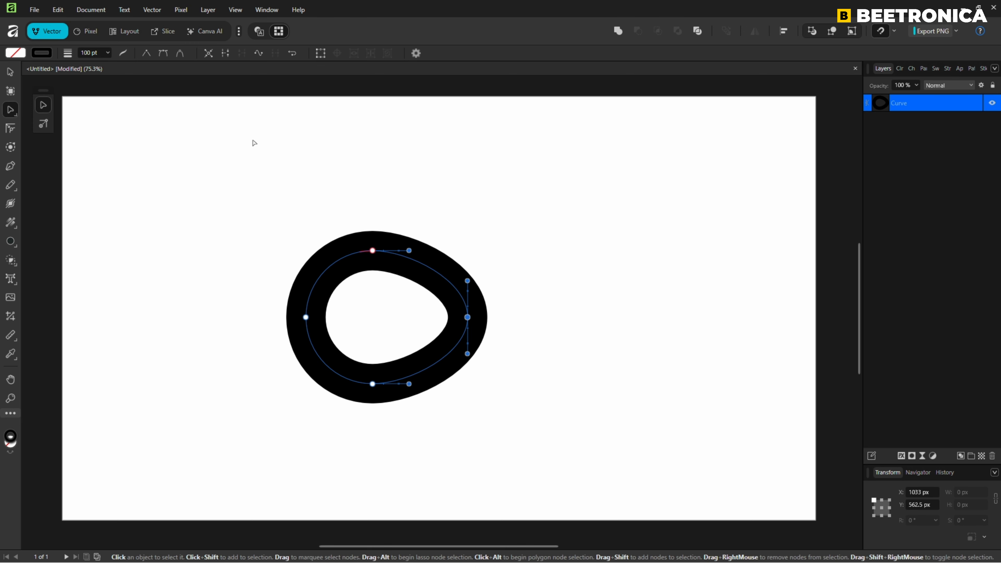
pyautogui.click(146, 54)
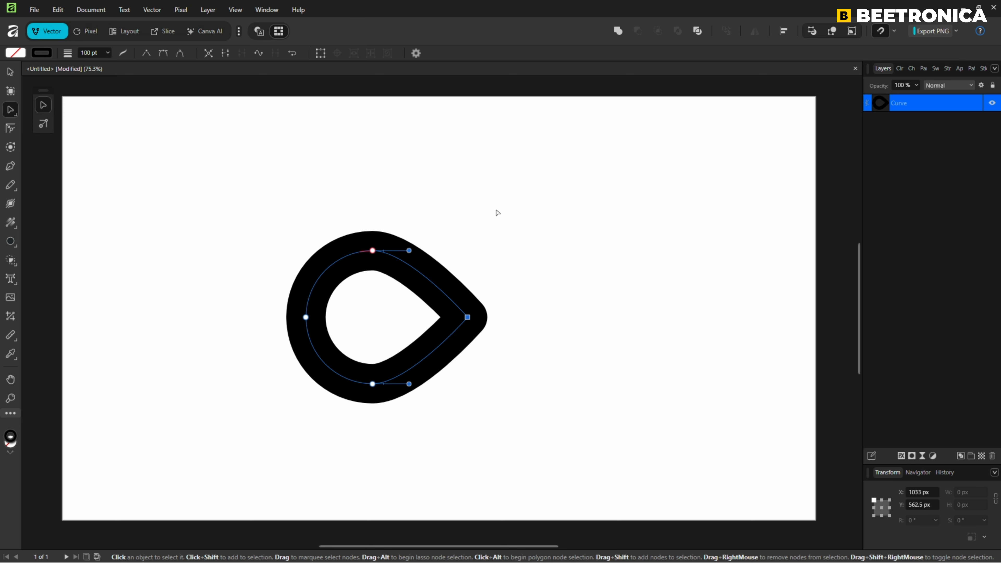
# Duplicate the teardrop curve, flip the copy horizontally and move it right until the two pointed ends meet.
pyautogui.hotkey('ctrl', 'j')
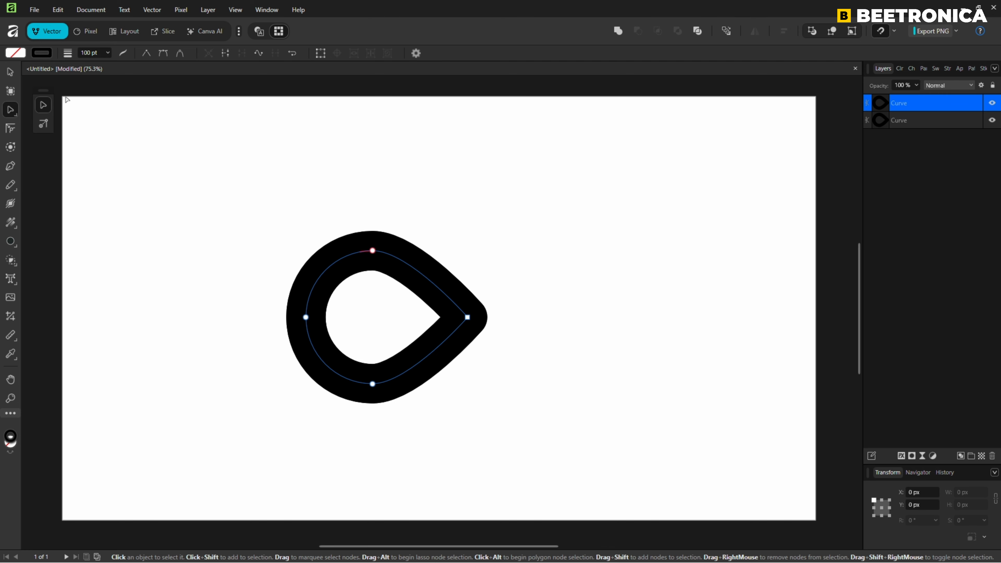
pyautogui.click(11, 76)
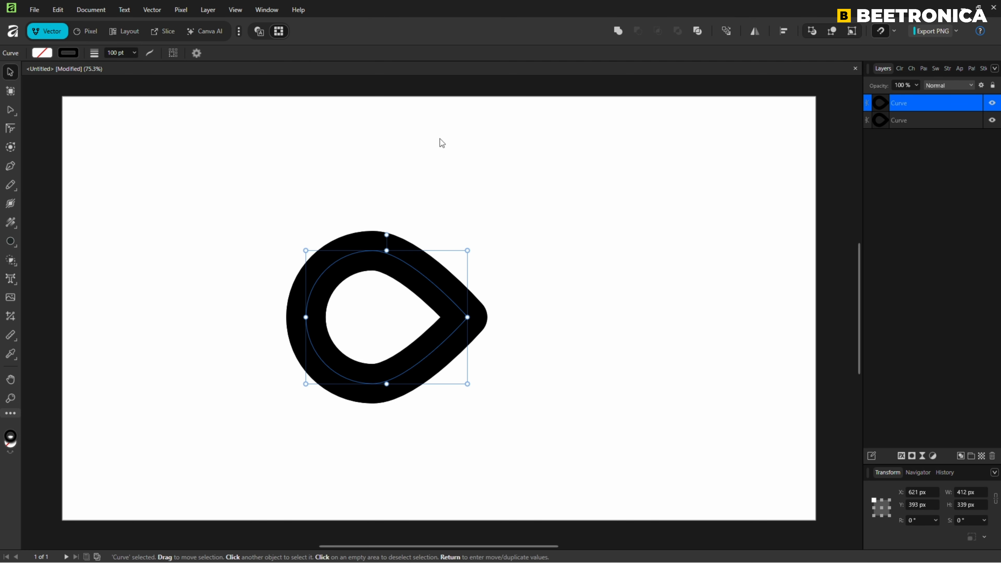
pyautogui.click(755, 35)
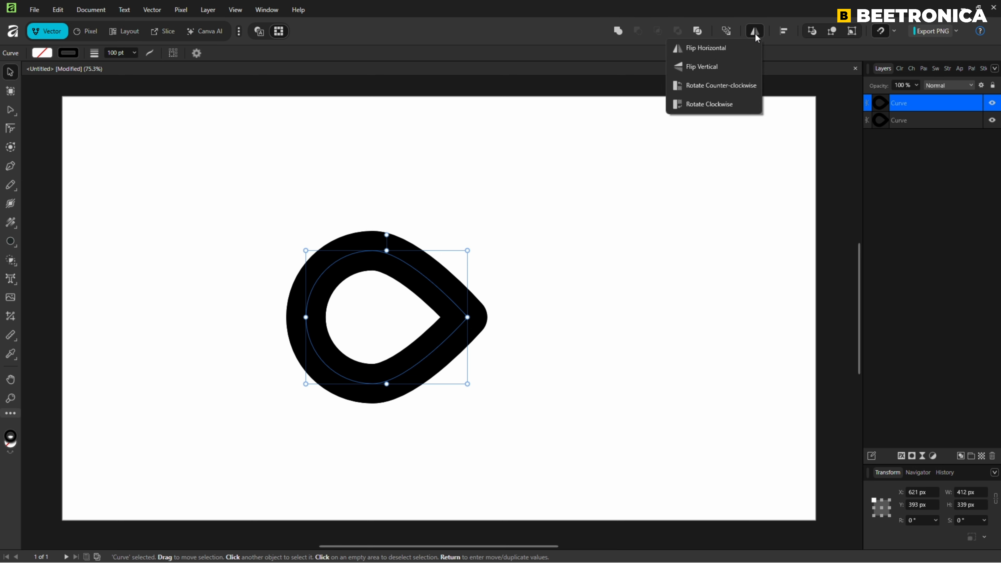
pyautogui.click(704, 49)
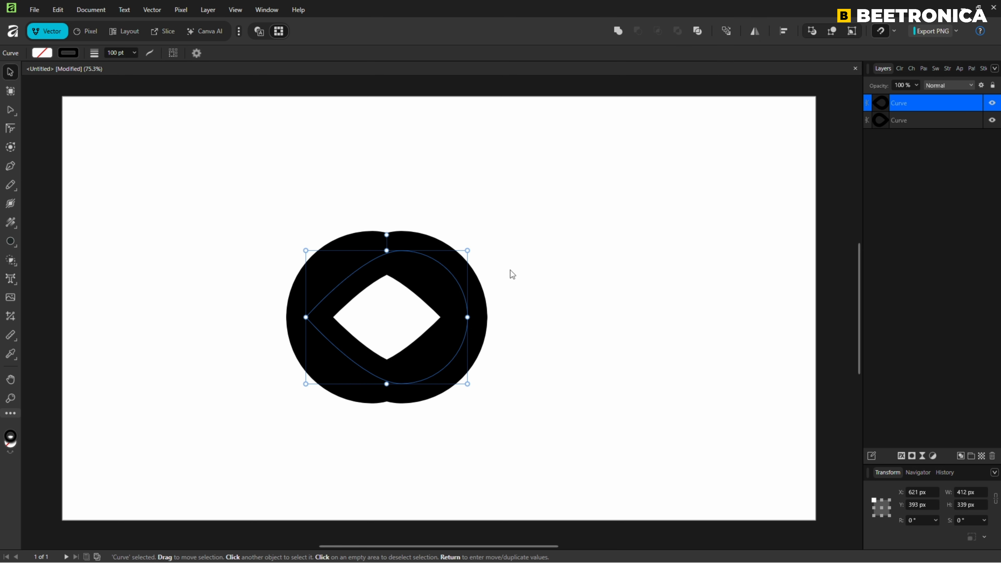
pyautogui.moveTo(457, 283); pyautogui.dragTo(617, 295)
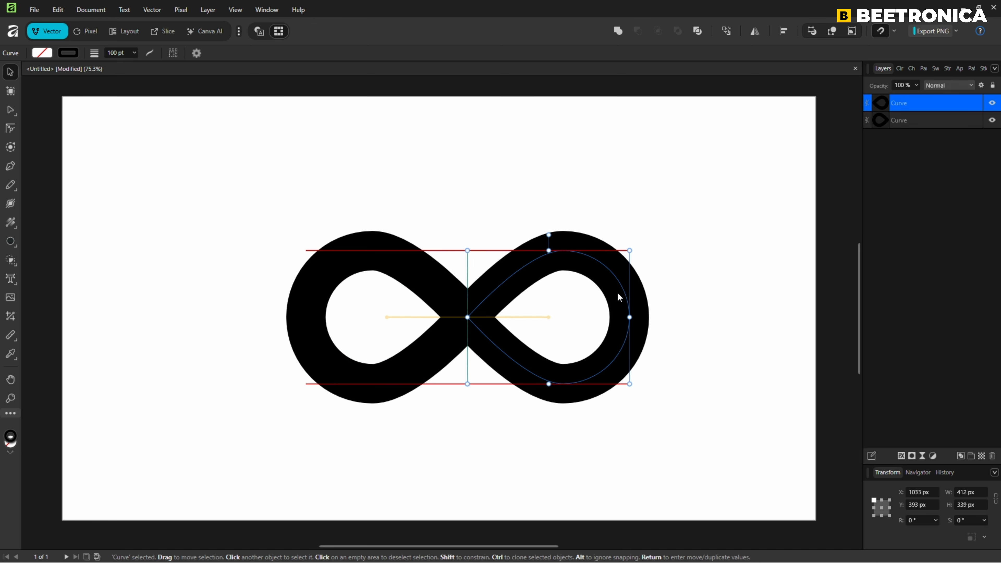
# Merge both teardrop curves into one infinity shape with Add and reposition it near the page centre, at about X 548, Y 370.5 px.
pyautogui.click(701, 284)
pyautogui.hotkey('ctrl', 'a')
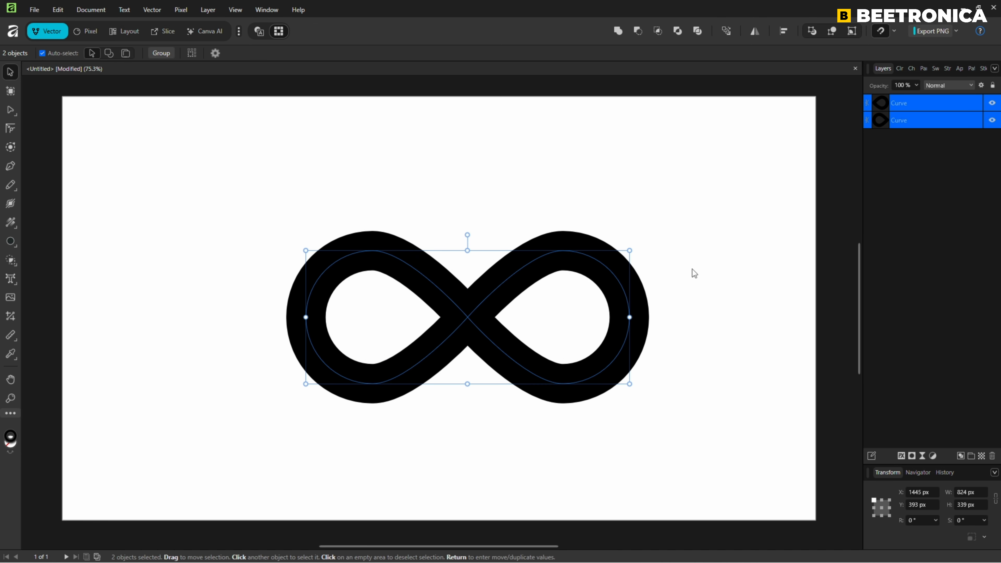
pyautogui.click(617, 31)
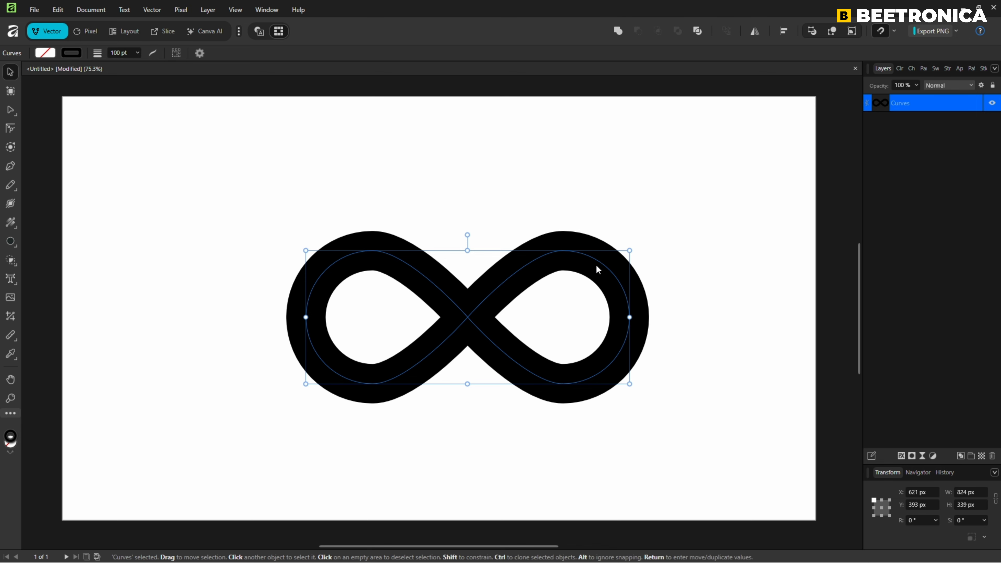
pyautogui.moveTo(596, 265); pyautogui.dragTo(571, 253)
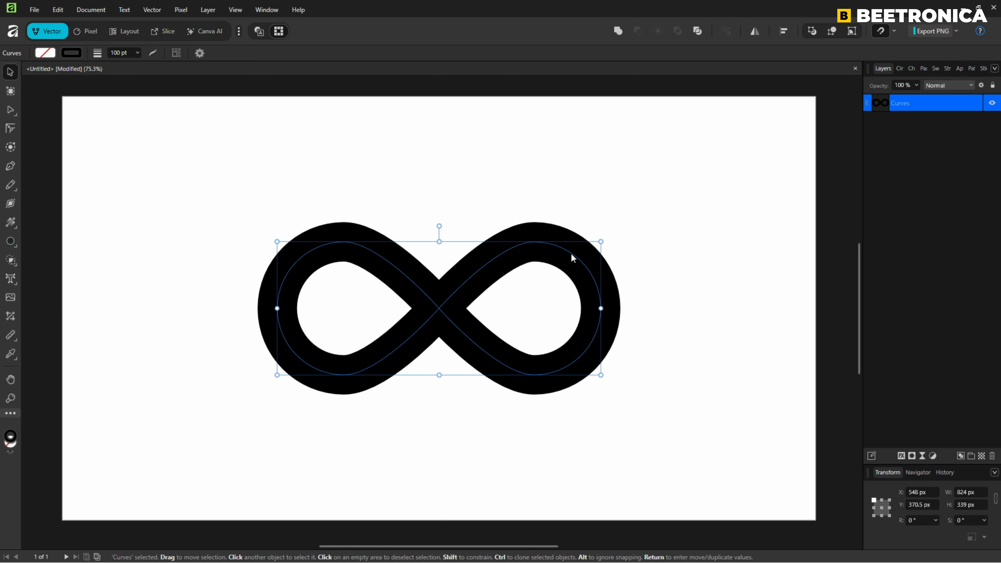
pyautogui.click(684, 253)
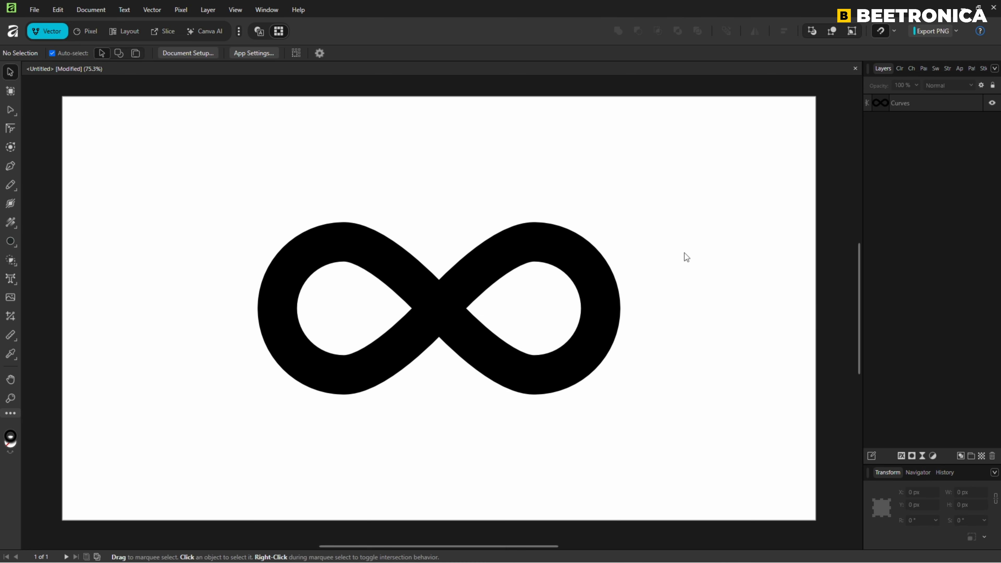
# Expand the infinity shape's stroke and apply a linear gradient fill diagonally from its lower-left loop to its upper-right loop.
pyautogui.rightClick(485, 270)
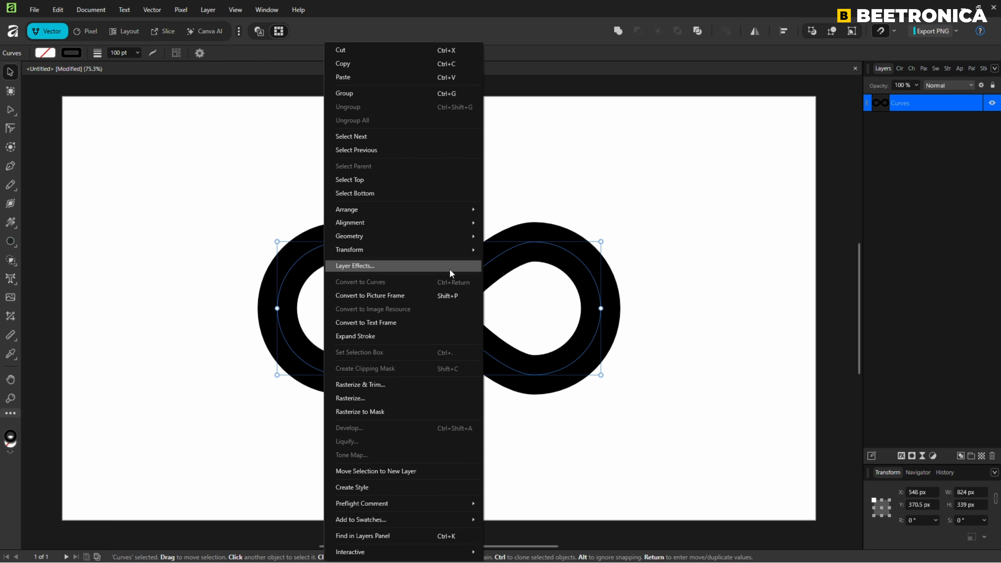
pyautogui.click(356, 336)
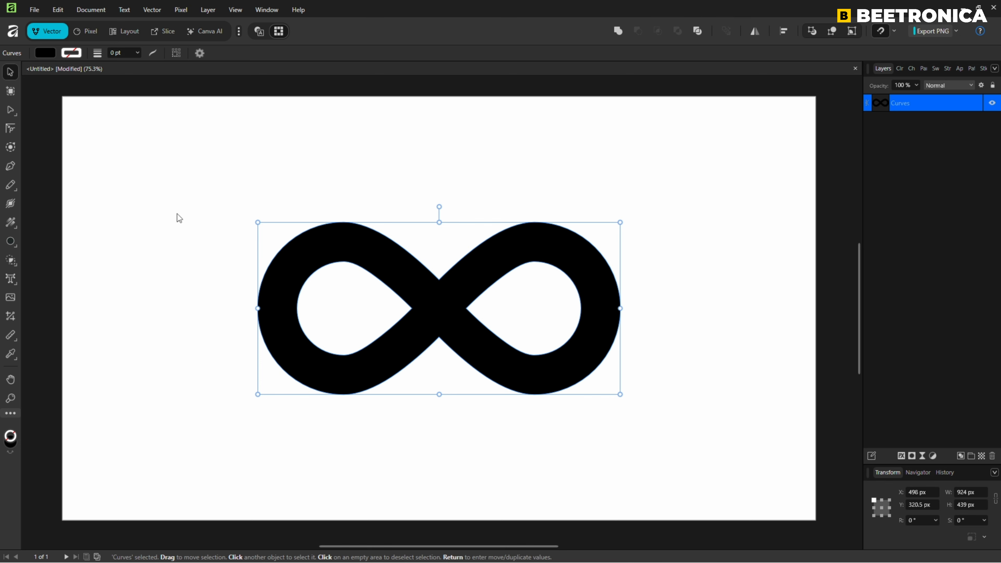
pyautogui.click(12, 226)
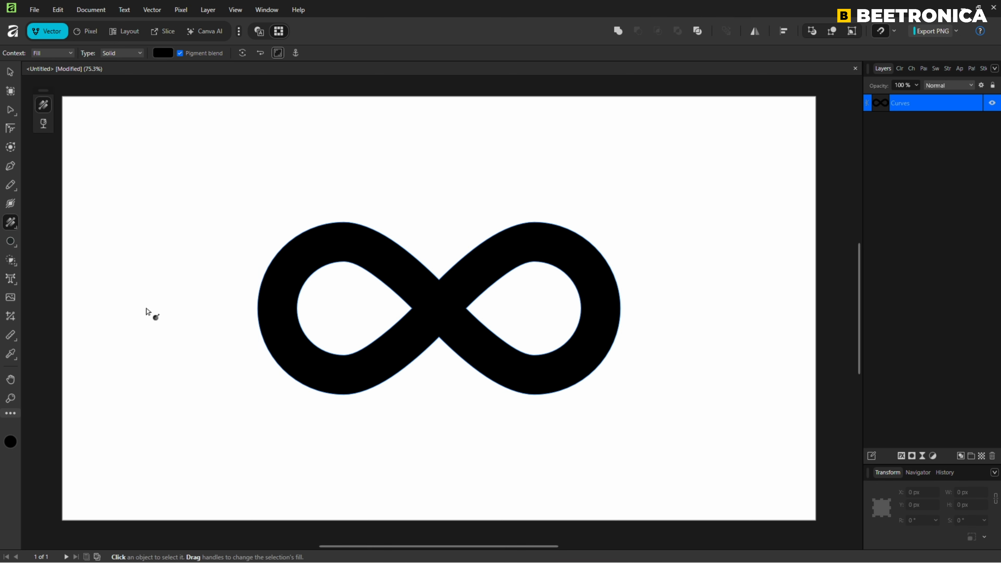
pyautogui.moveTo(319, 390); pyautogui.dragTo(554, 229)
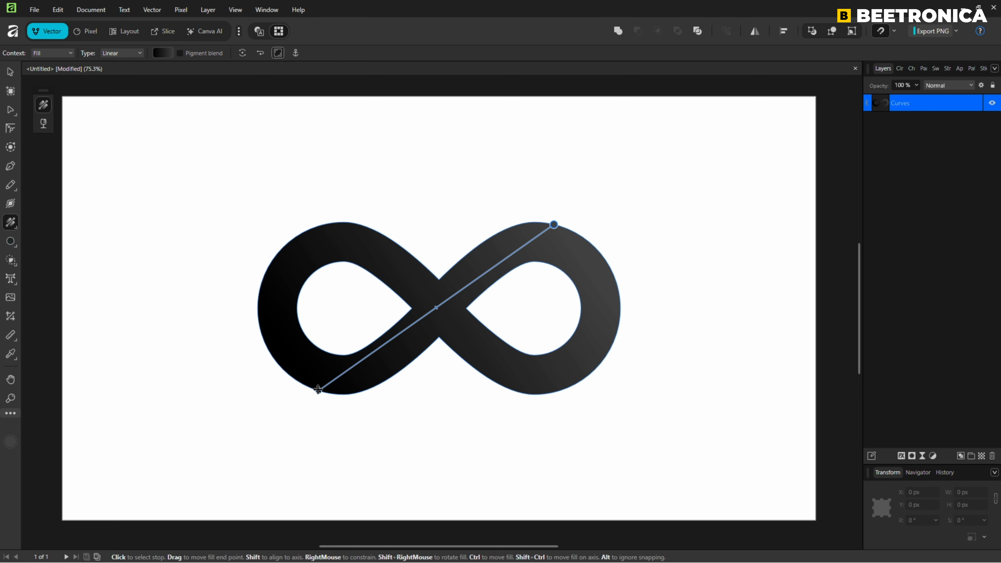
# Colour the gradient's lower-left stop purple (8E00FF) and its upper-right stop yellow-orange (FFCA00).
pyautogui.click(318, 390)
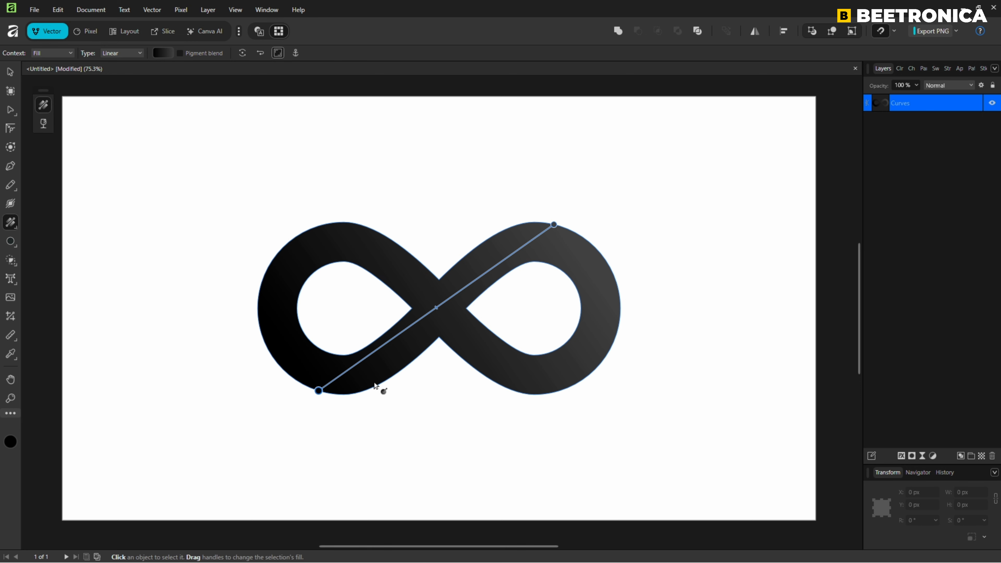
pyautogui.click(900, 68)
pyautogui.moveTo(930, 103); pyautogui.dragTo(934, 101)
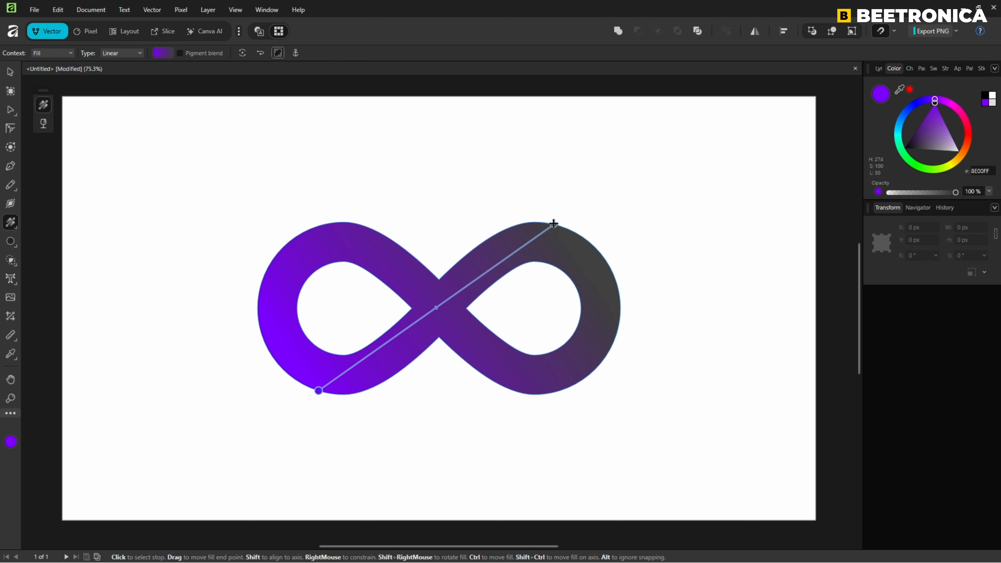
pyautogui.click(552, 223)
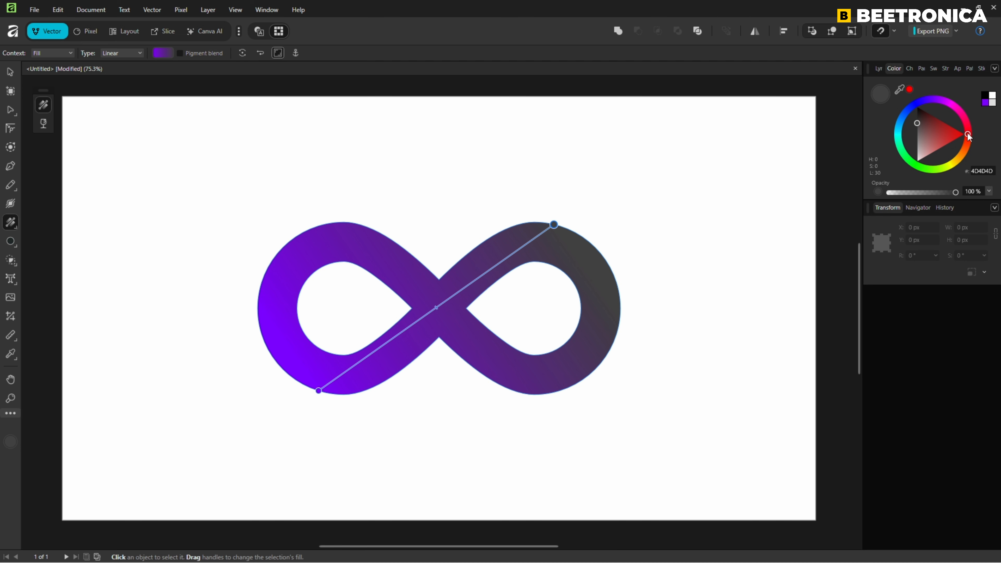
pyautogui.moveTo(967, 133); pyautogui.dragTo(955, 158)
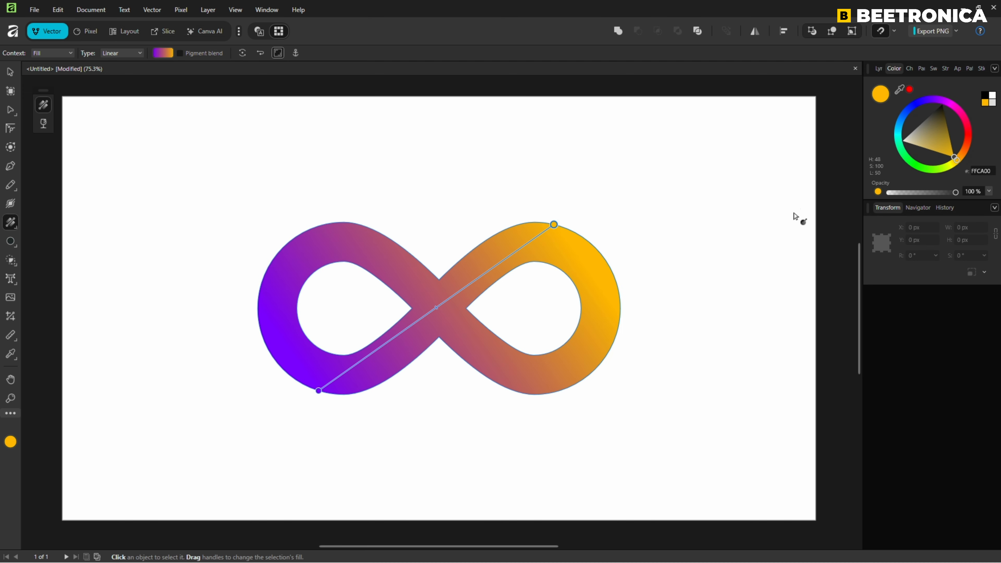
pyautogui.click(745, 262)
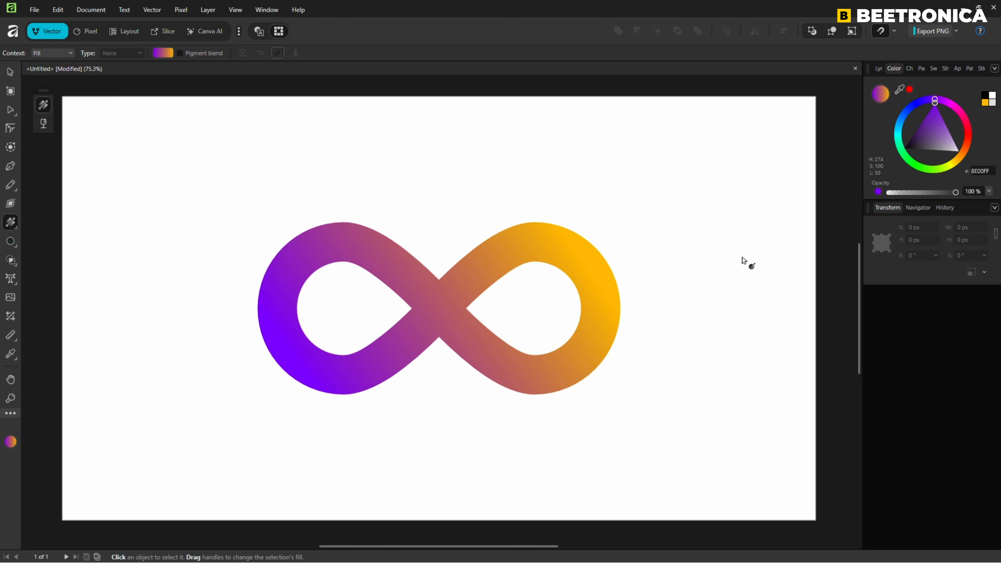
# Draw a two-node Pen line across the upper part of the left loop and set its stroke width to 1 pt.
pyautogui.click(12, 167)
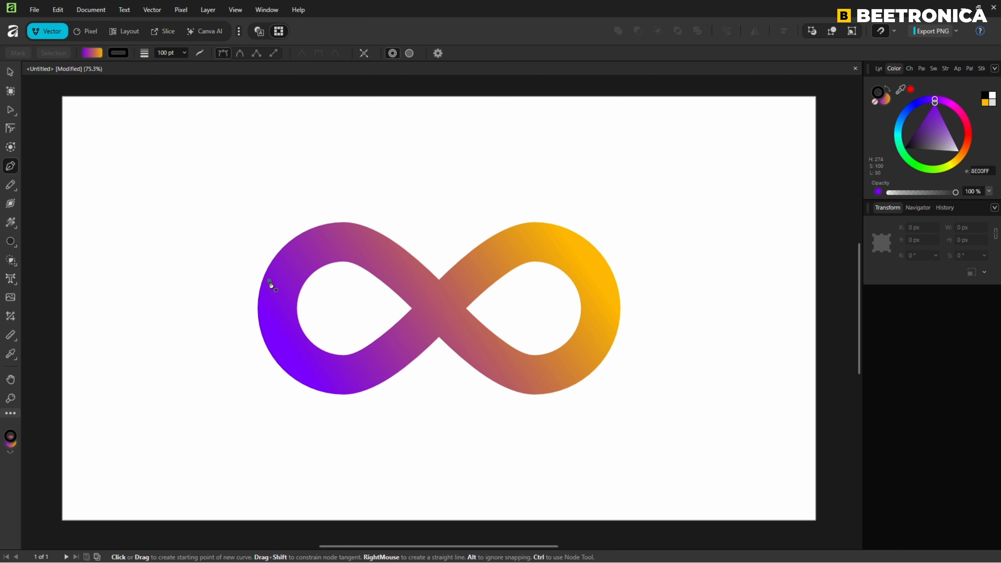
pyautogui.click(270, 281)
pyautogui.click(365, 234)
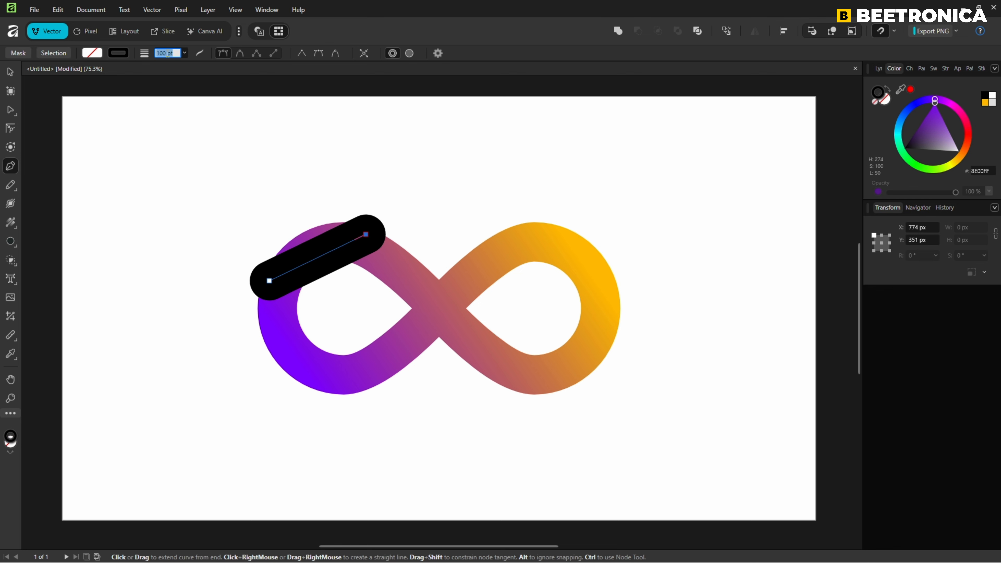
pyautogui.write('1')
pyautogui.press('Return')
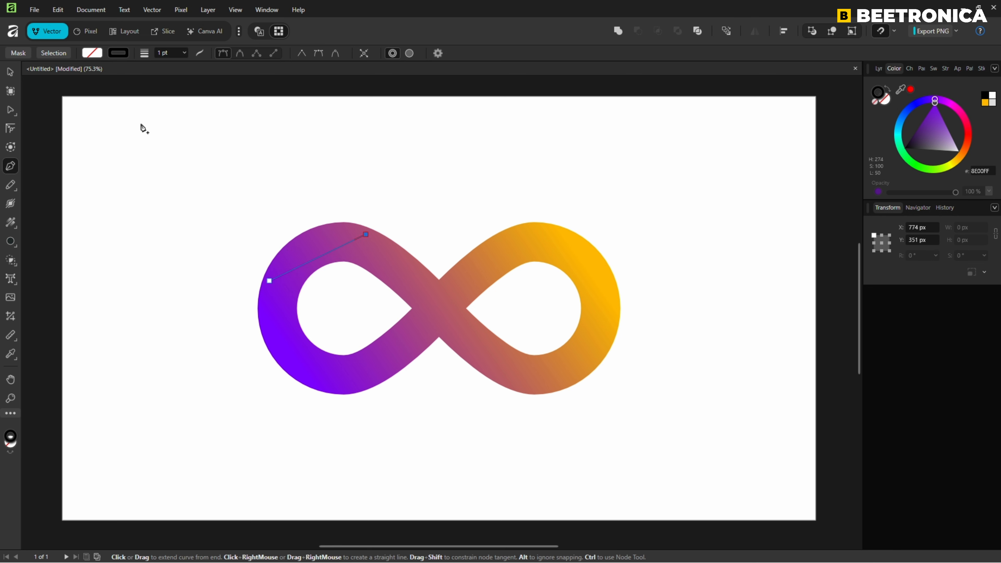
# Bend the line to follow the left loop's curvature and widen its stroke in the middle so both ends taper.
pyautogui.click(10, 110)
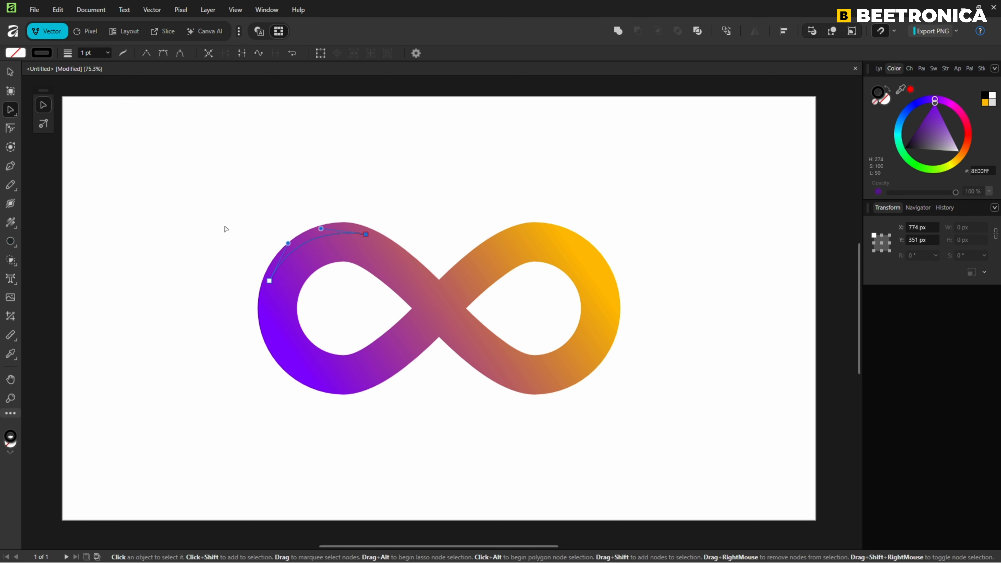
pyautogui.click(11, 204)
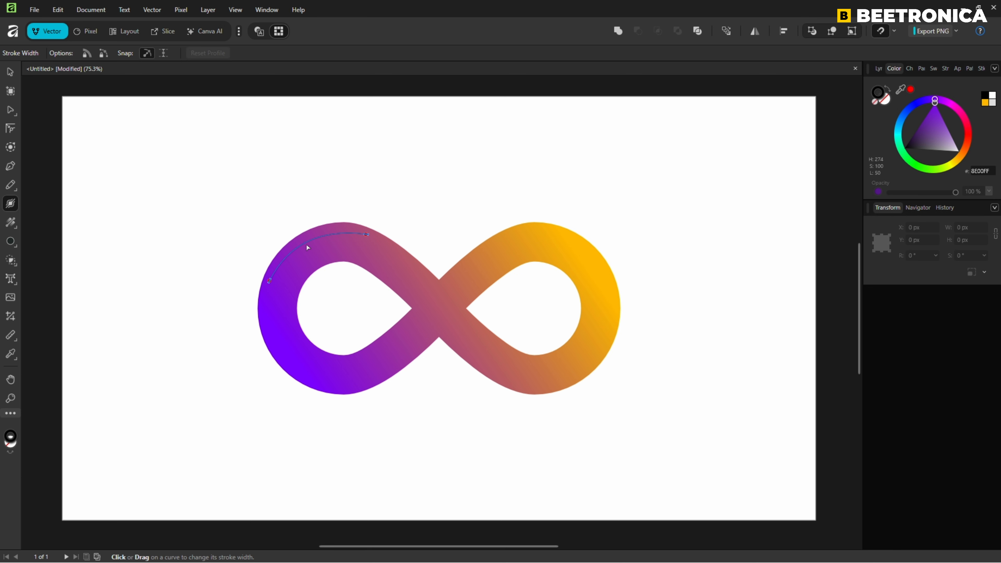
pyautogui.moveTo(303, 244); pyautogui.dragTo(304, 250)
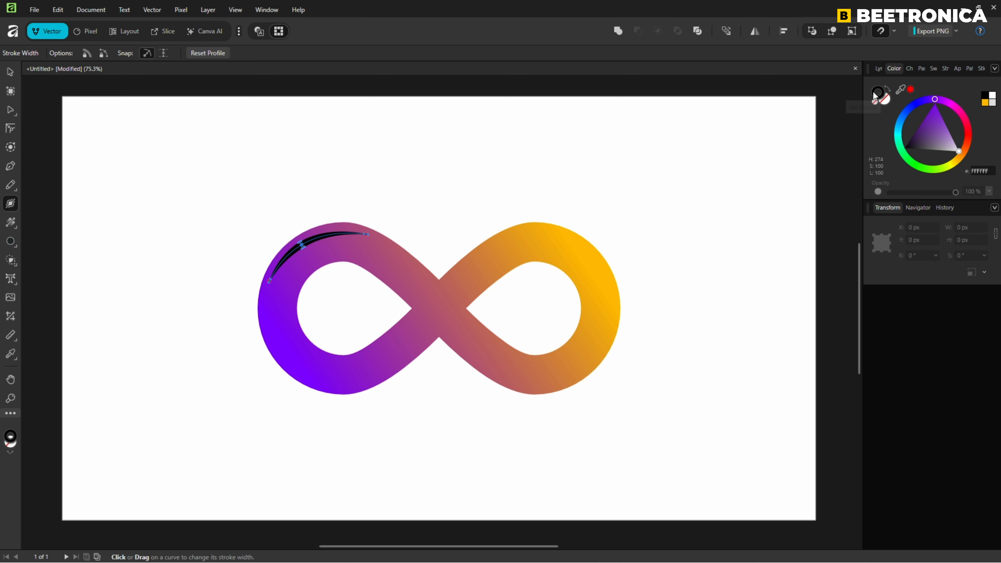
# Set the tapered highlight's stroke colour to white (FFFFFF).
pyautogui.click(967, 134)
pyautogui.moveTo(929, 130); pyautogui.dragTo(917, 161)
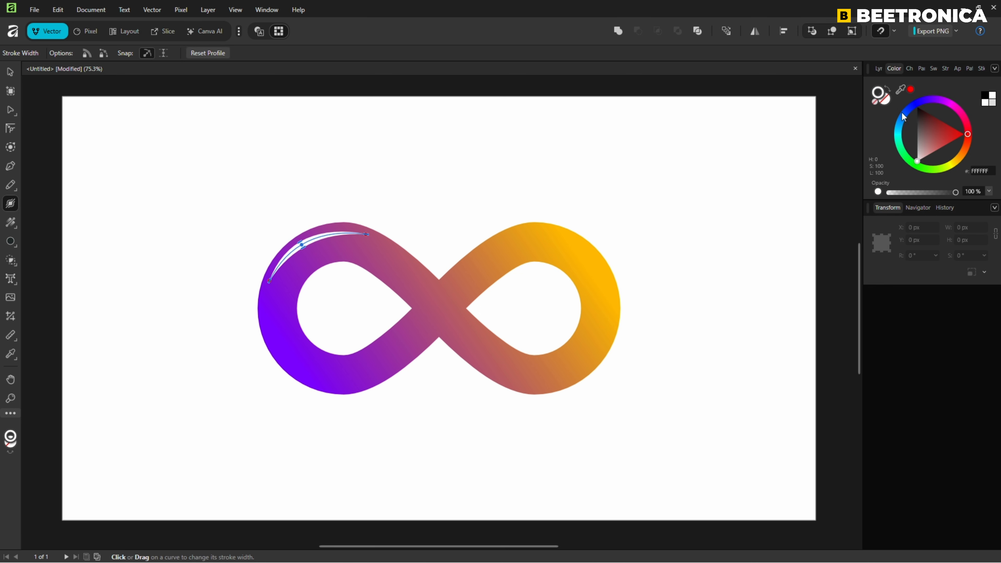
# Apply a live Gaussian Blur with a radius of about 7 px to the left loop's white highlight.
pyautogui.click(879, 68)
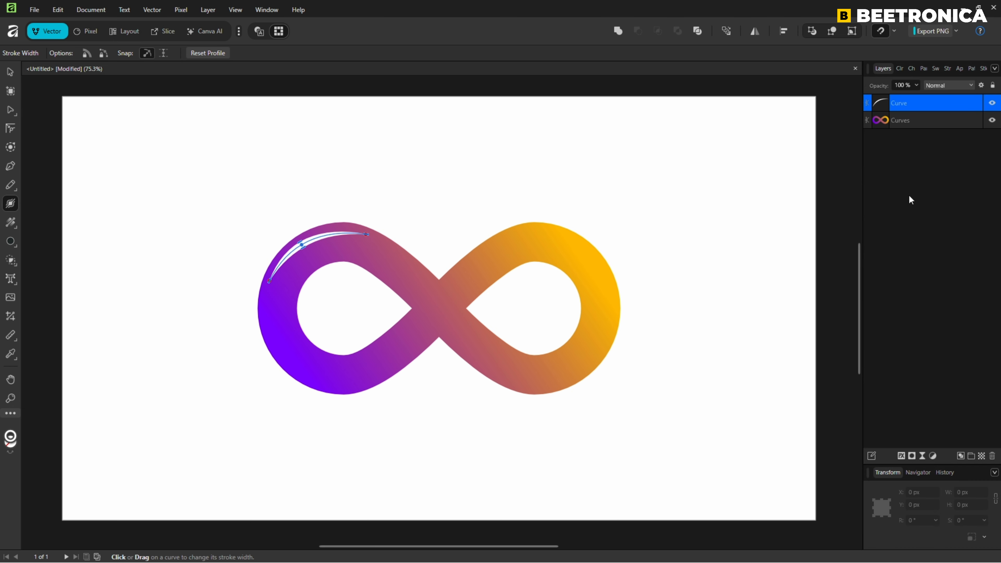
pyautogui.click(923, 456)
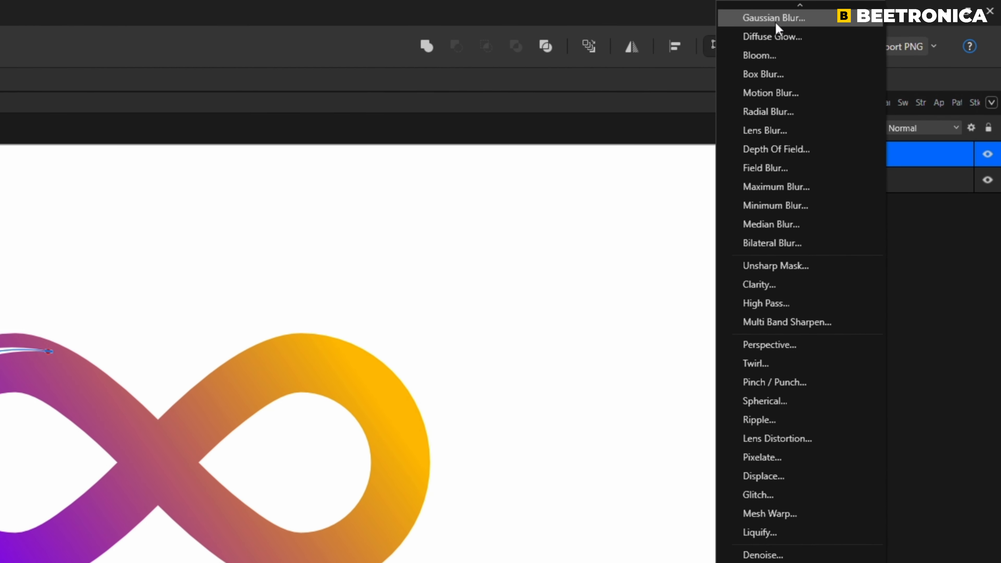
pyautogui.click(775, 23)
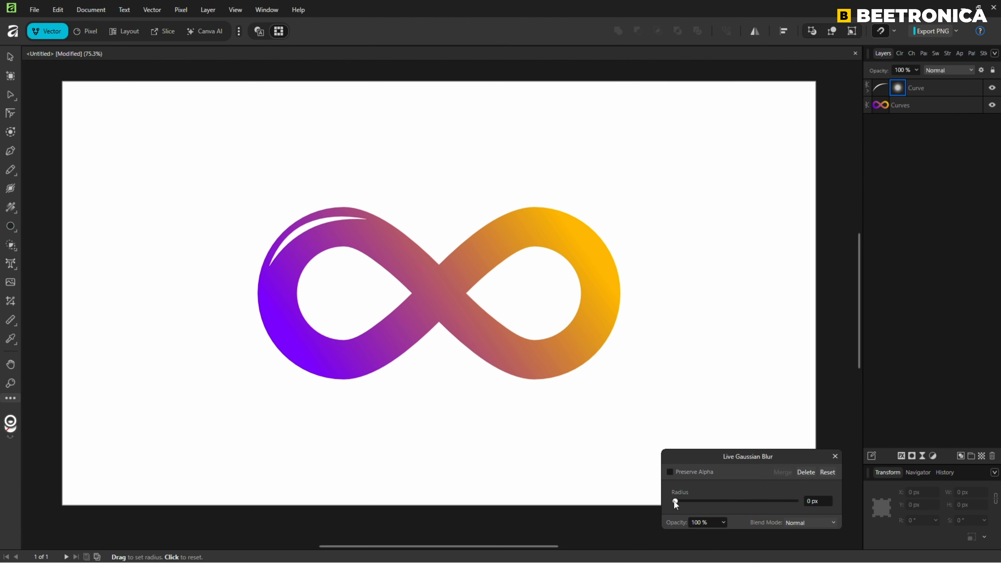
pyautogui.moveTo(675, 501); pyautogui.dragTo(718, 501)
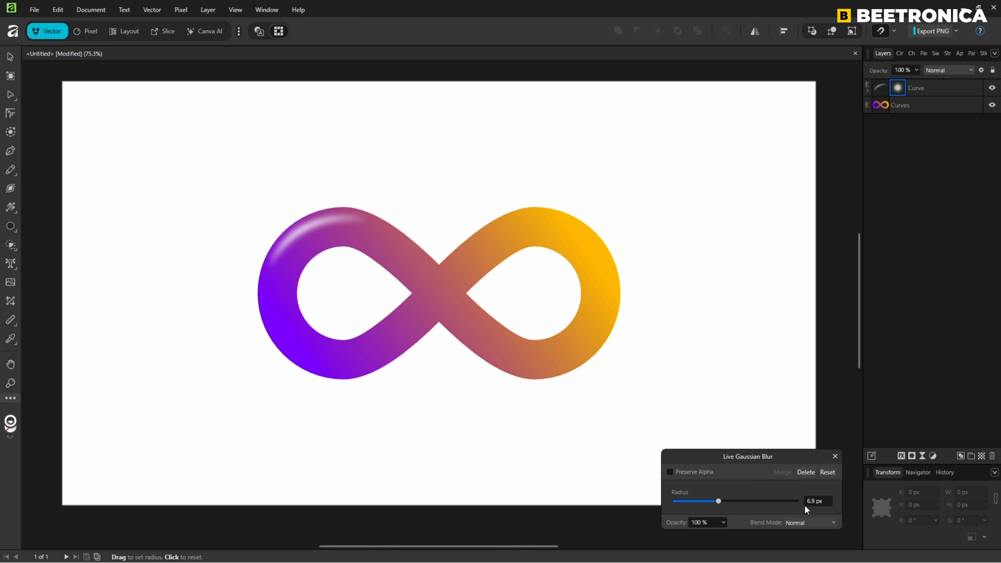
pyautogui.click(819, 502)
pyautogui.click(835, 456)
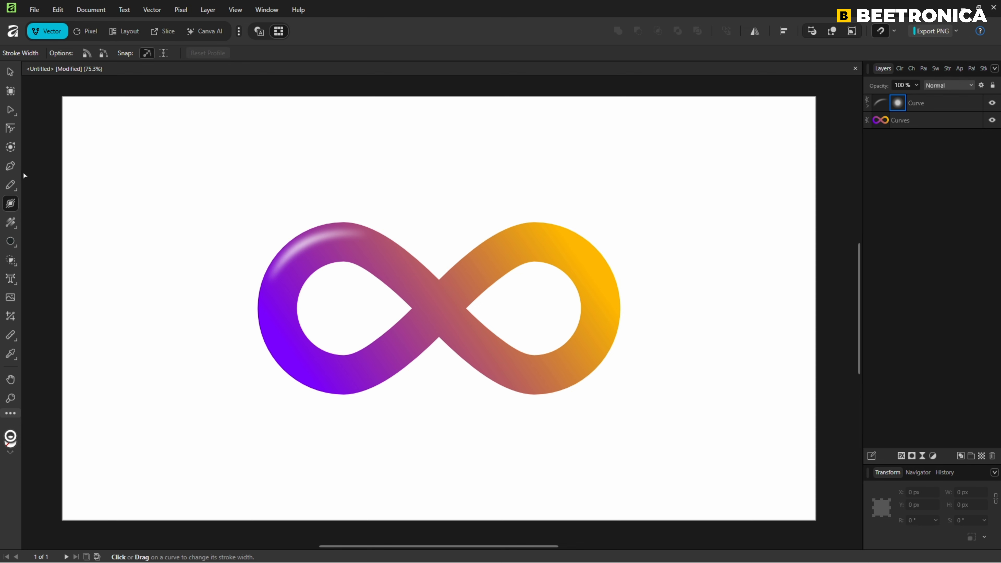
# Draw a two-node Pen line from the top of the crossing to the upper outer part of the right loop.
pyautogui.click(15, 169)
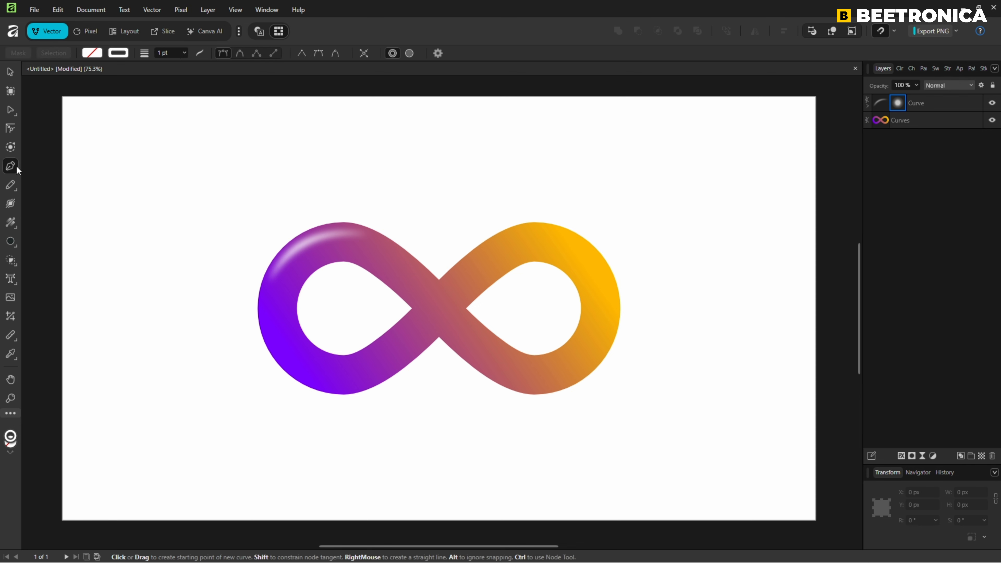
pyautogui.click(445, 281)
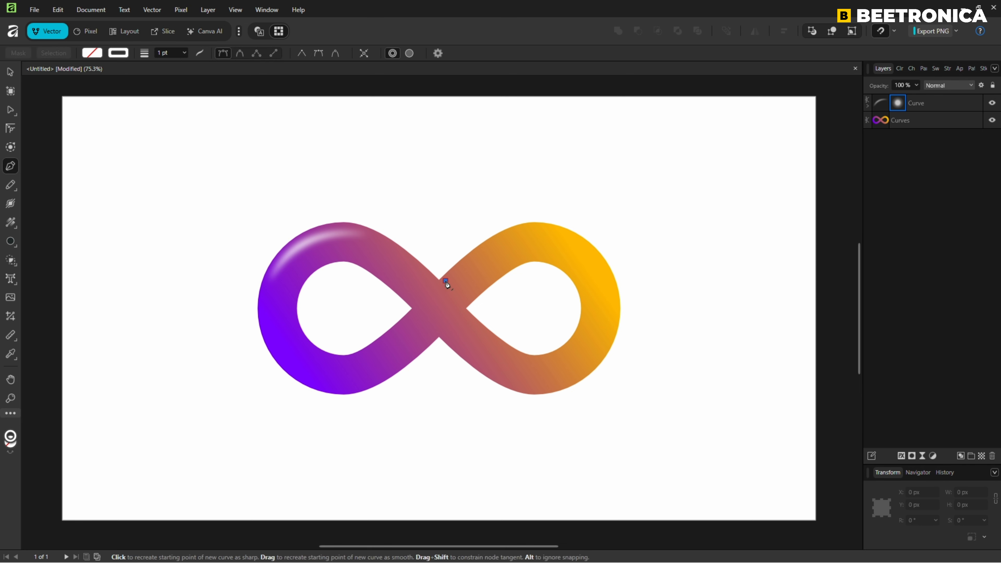
pyautogui.click(581, 243)
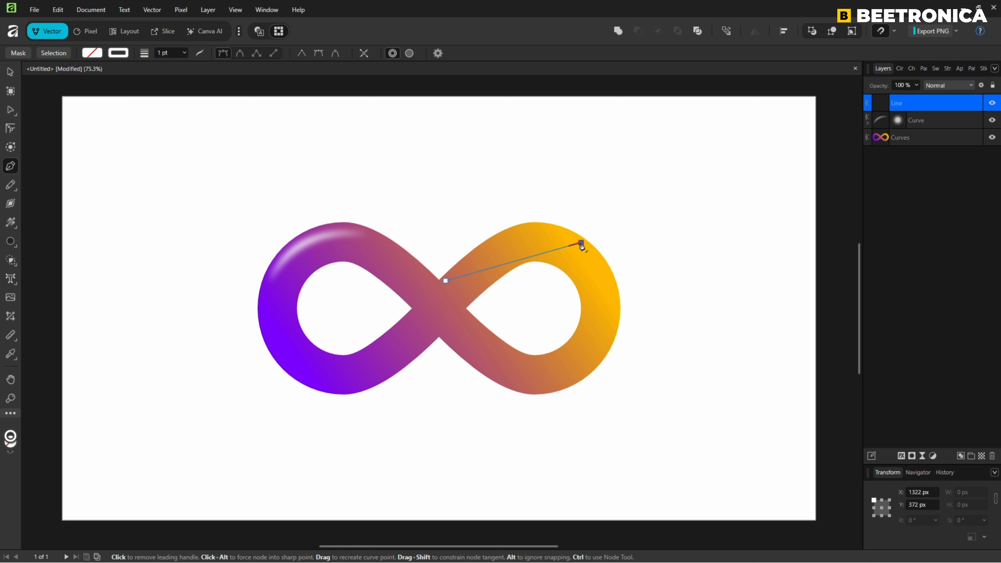
# Bend the line to follow the right loop's upper curvature and widen its stroke in the middle so both ends taper.
pyautogui.click(11, 112)
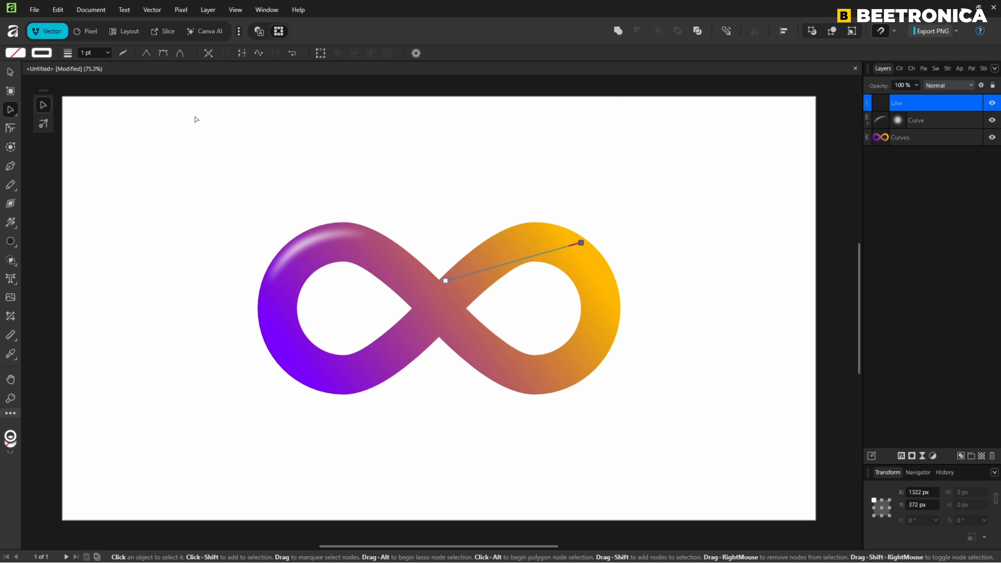
pyautogui.moveTo(515, 262); pyautogui.dragTo(523, 234)
pyautogui.click(10, 204)
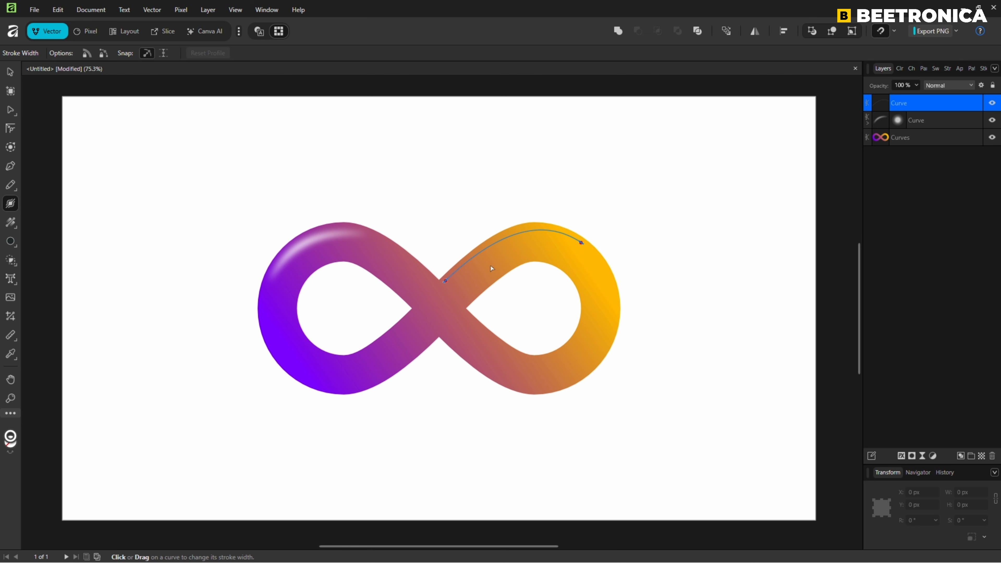
pyautogui.click(513, 239)
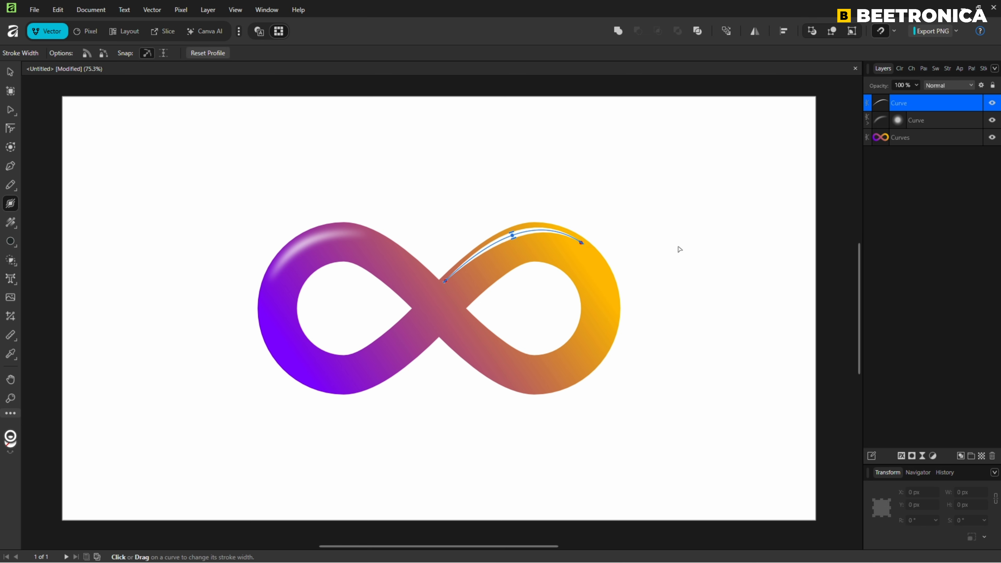
# Apply a live Gaussian Blur with a 7 px radius to the right loop's highlight.
pyautogui.click(922, 455)
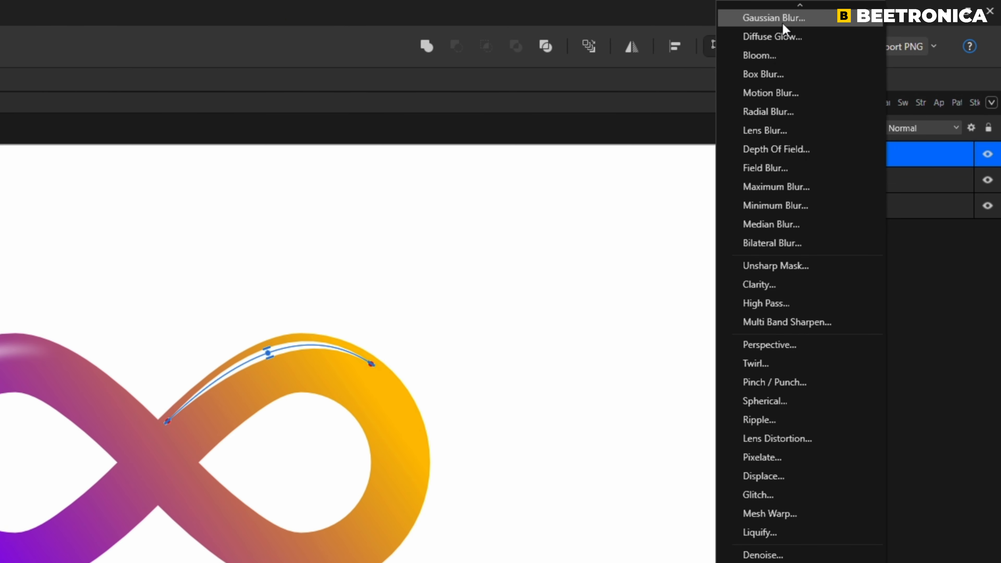
pyautogui.click(799, 16)
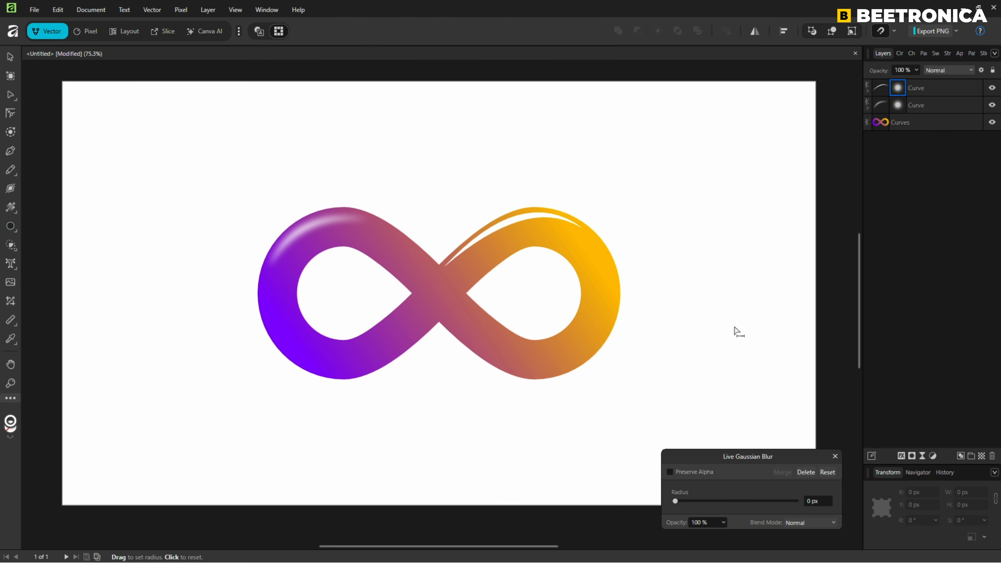
pyautogui.click(819, 500)
pyautogui.write('7')
pyautogui.press('Return')
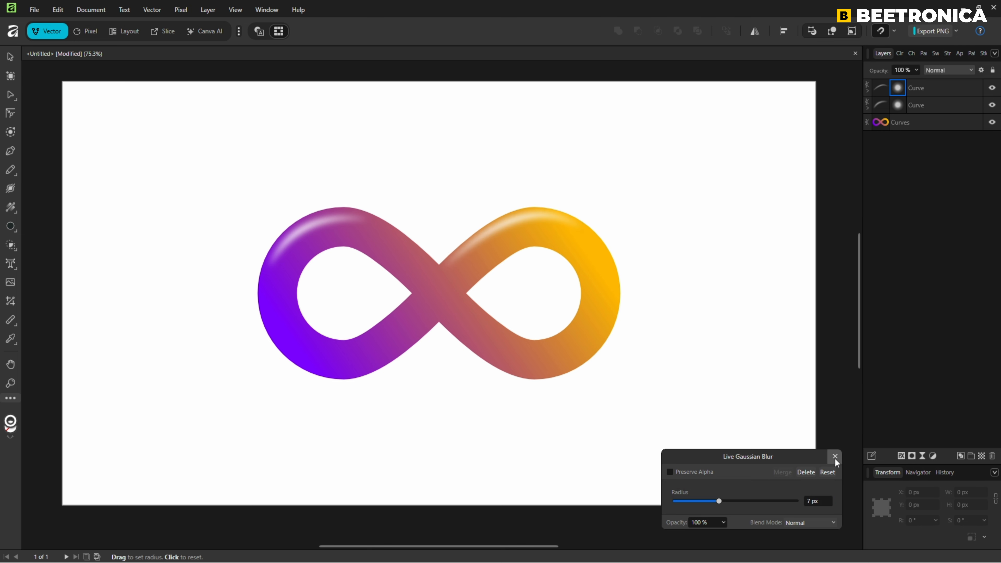
pyautogui.click(835, 457)
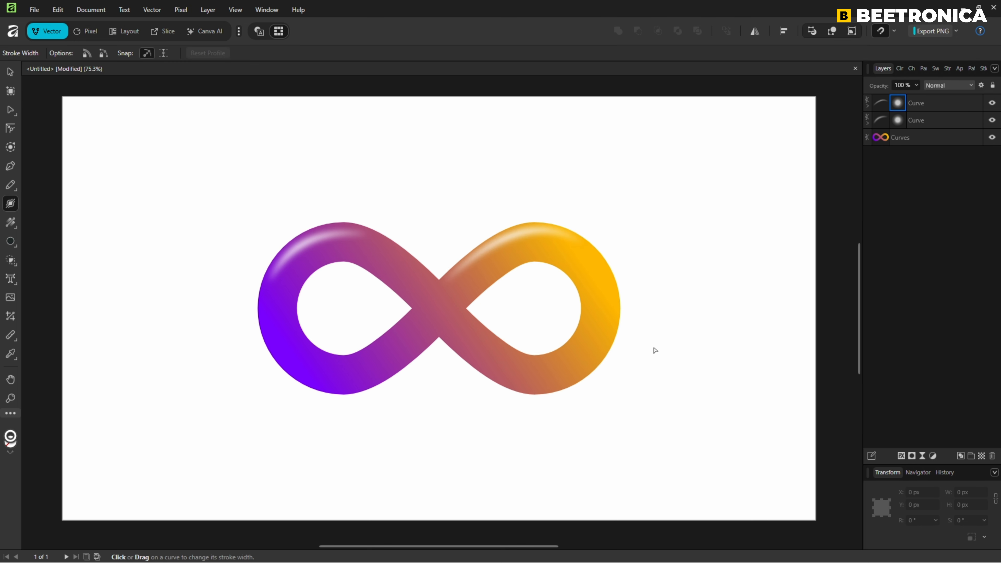
# Duplicate both highlights together, rotate the copies 180°, and place them along the lower edges of the two loops.
pyautogui.click(10, 71)
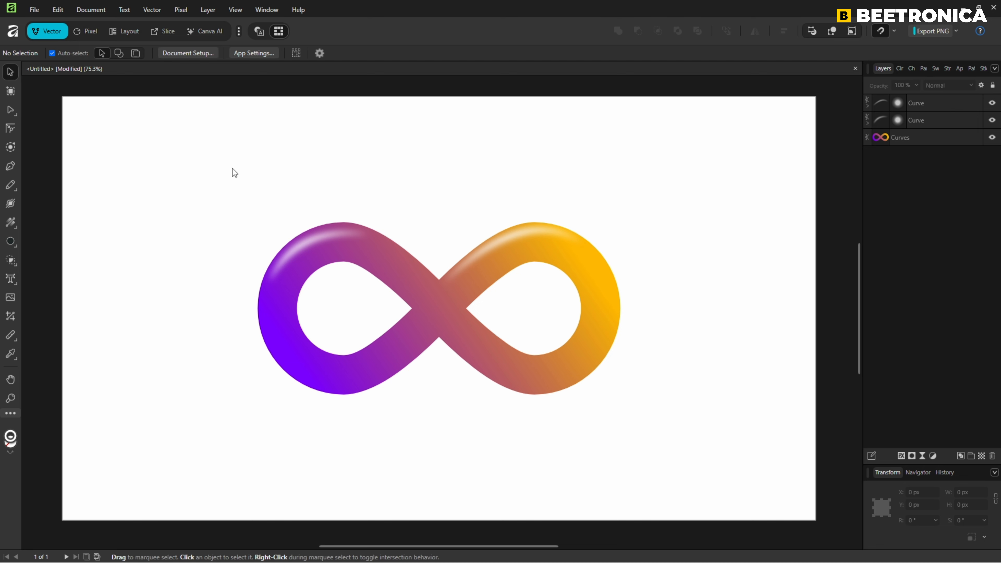
pyautogui.click(303, 243)
pyautogui.keyDown('shift'); pyautogui.click(518, 236); pyautogui.keyUp('shift')
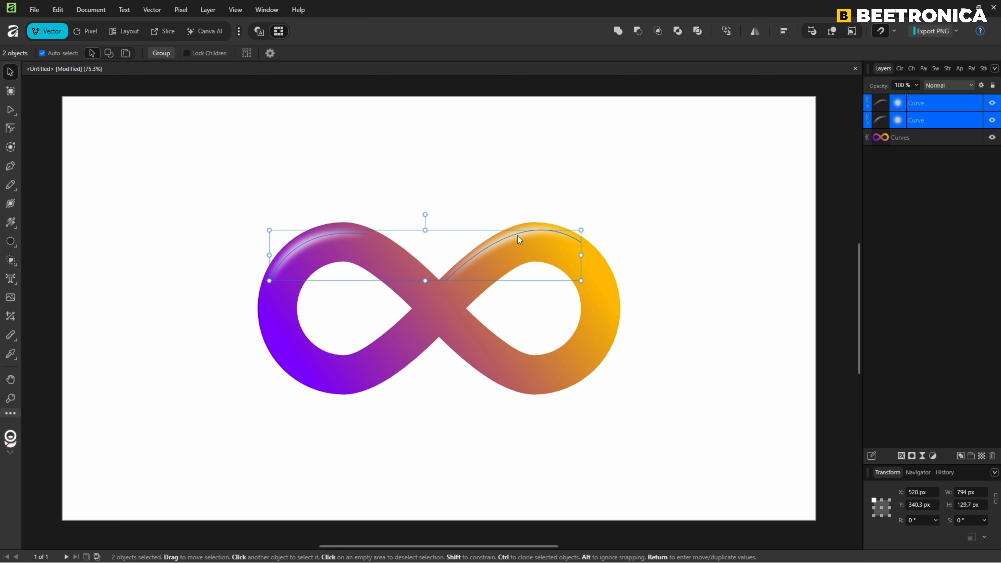
pyautogui.hotkey('ctrl', 'j')
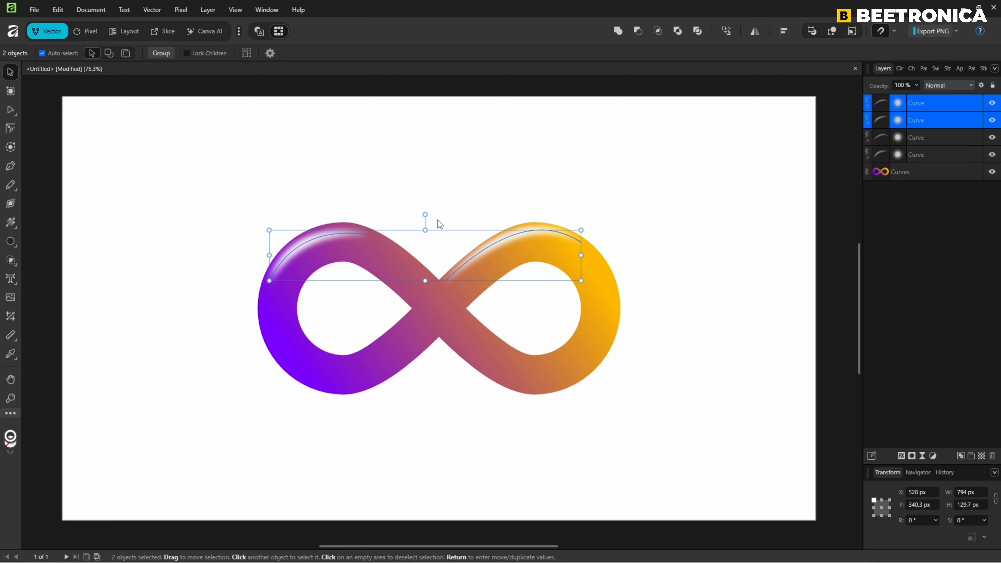
pyautogui.moveTo(425, 214); pyautogui.dragTo(417, 366)
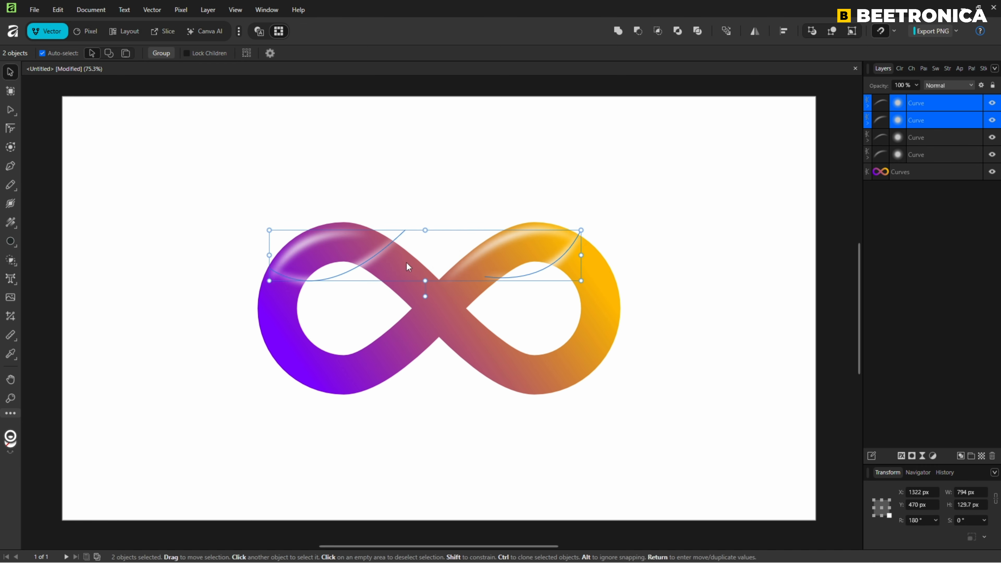
pyautogui.moveTo(381, 249); pyautogui.dragTo(413, 354)
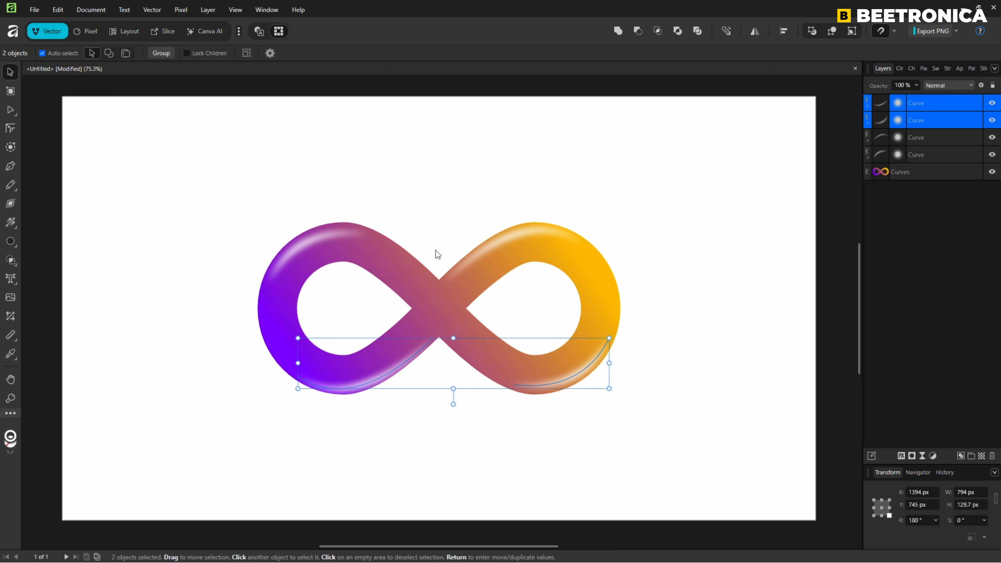
pyautogui.click(464, 228)
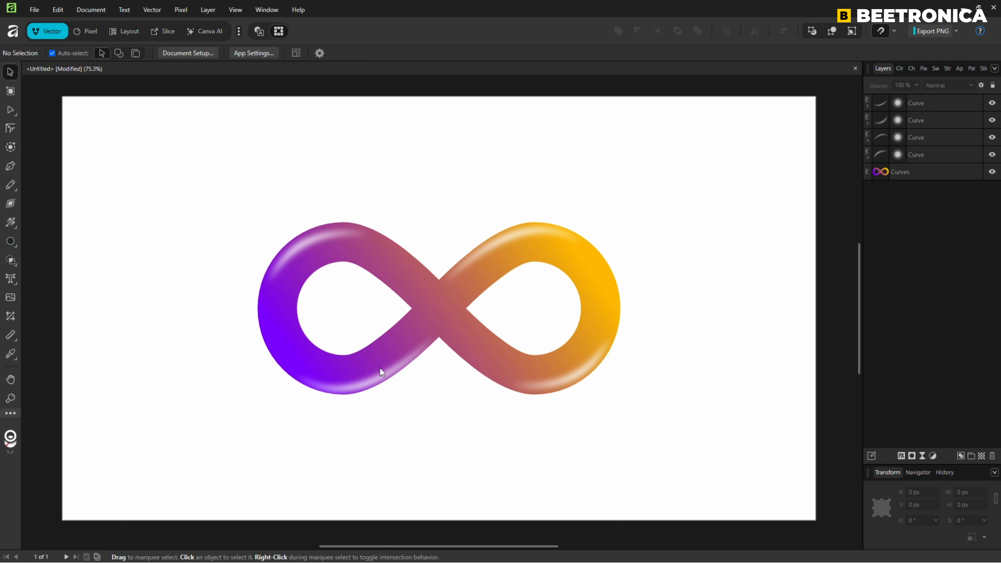
# Recolour the blurred stroke on the left loop's lower edge dark purple (420076) as a shadow.
pyautogui.click(380, 377)
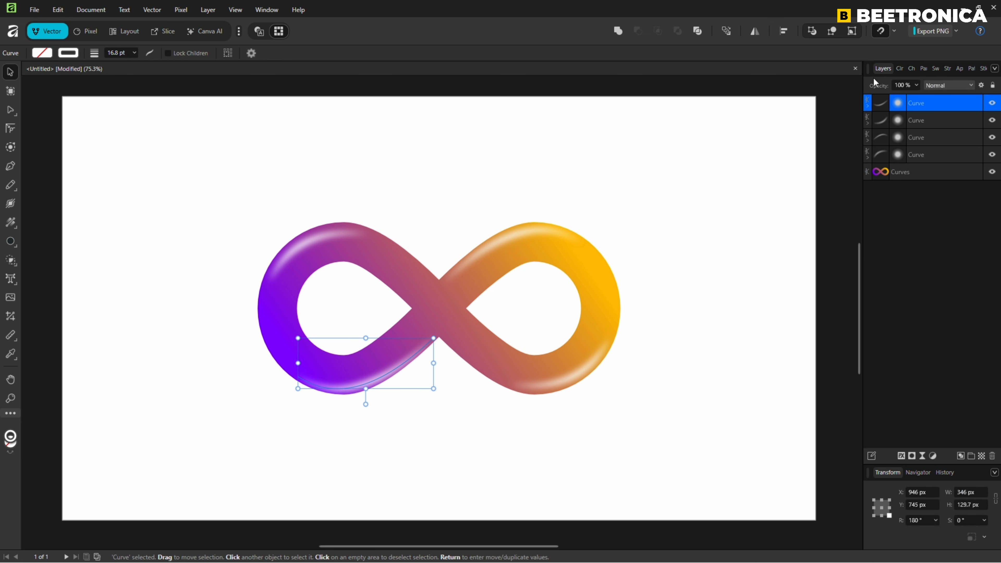
pyautogui.click(900, 68)
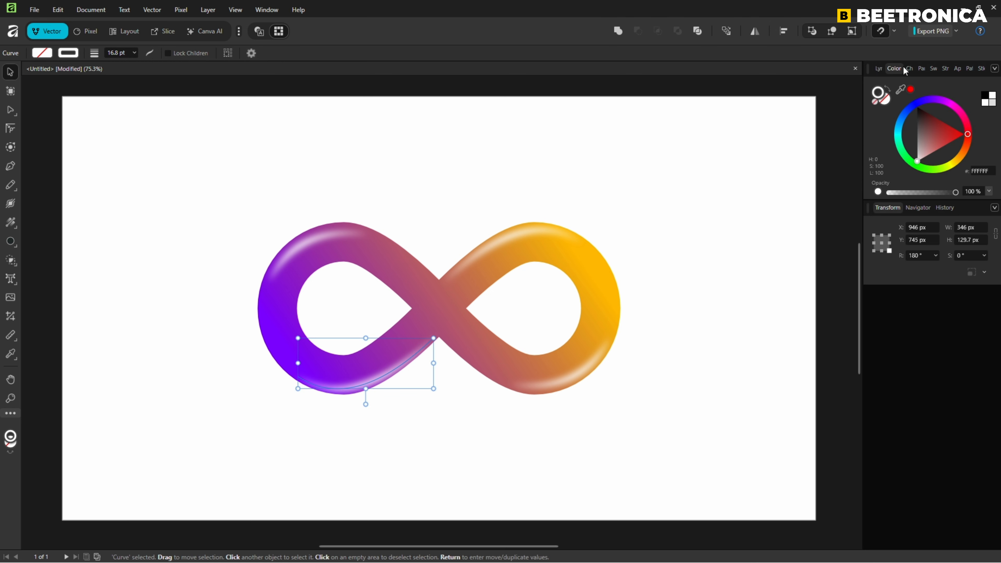
pyautogui.click(933, 101)
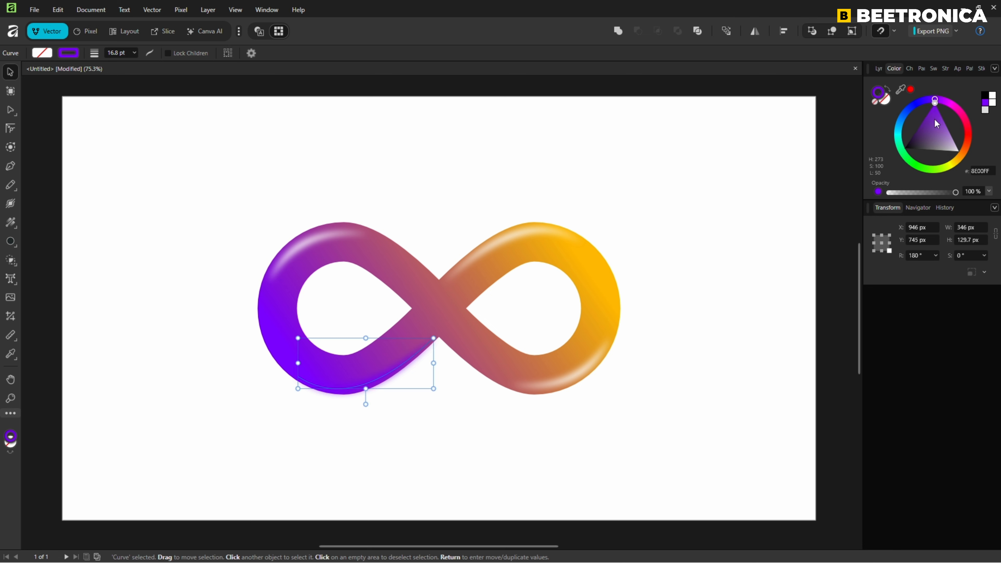
pyautogui.moveTo(934, 119); pyautogui.dragTo(912, 127)
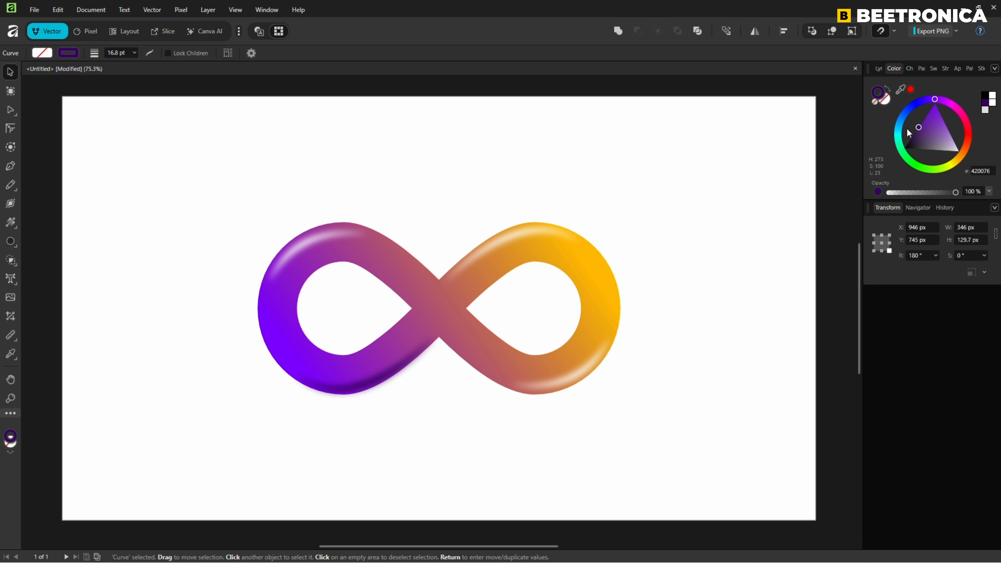
# Recolour the blurred stroke on the right loop's lower edge dark orange-brown (9E4600) and deselect it.
pyautogui.click(578, 378)
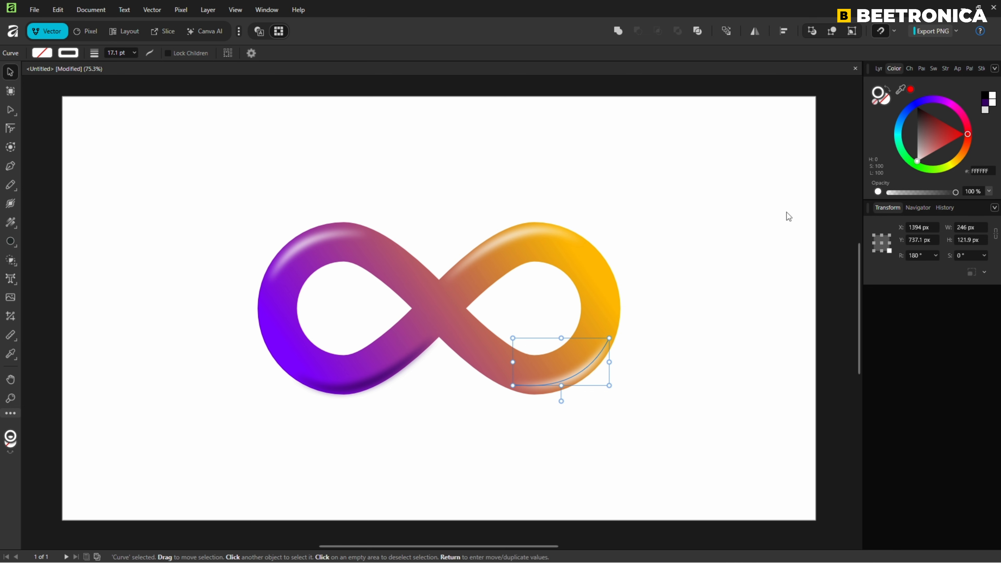
pyautogui.moveTo(961, 154); pyautogui.dragTo(958, 158)
pyautogui.moveTo(959, 159)
pyautogui.mouseDown()
pyautogui.moveTo(946, 118)
pyautogui.moveTo(956, 125)
pyautogui.mouseUp()
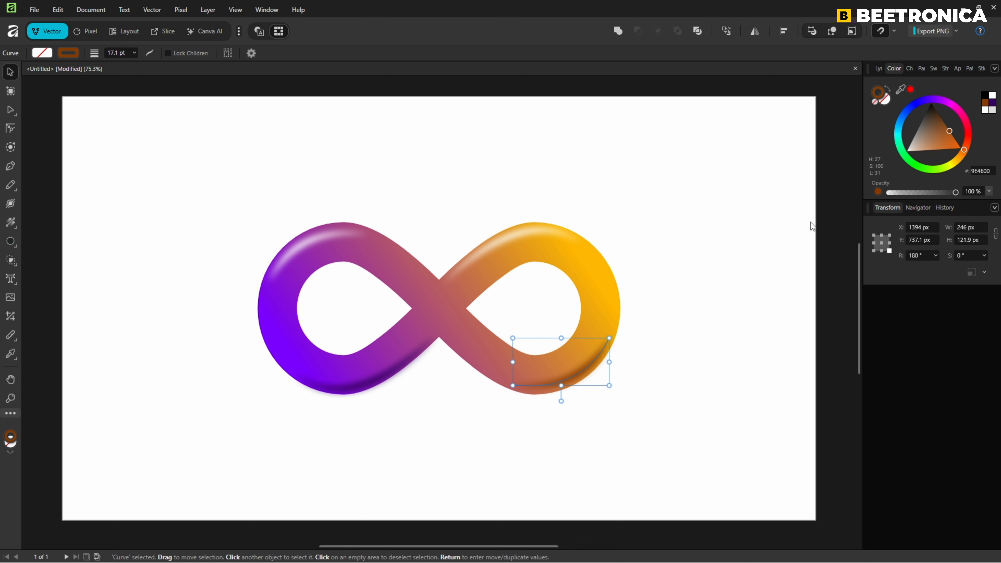
pyautogui.click(748, 329)
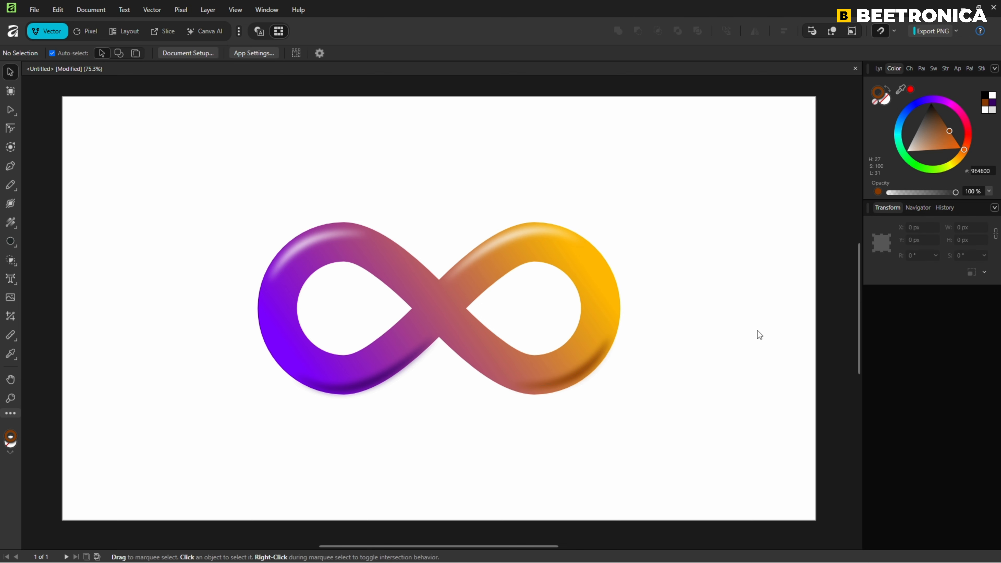